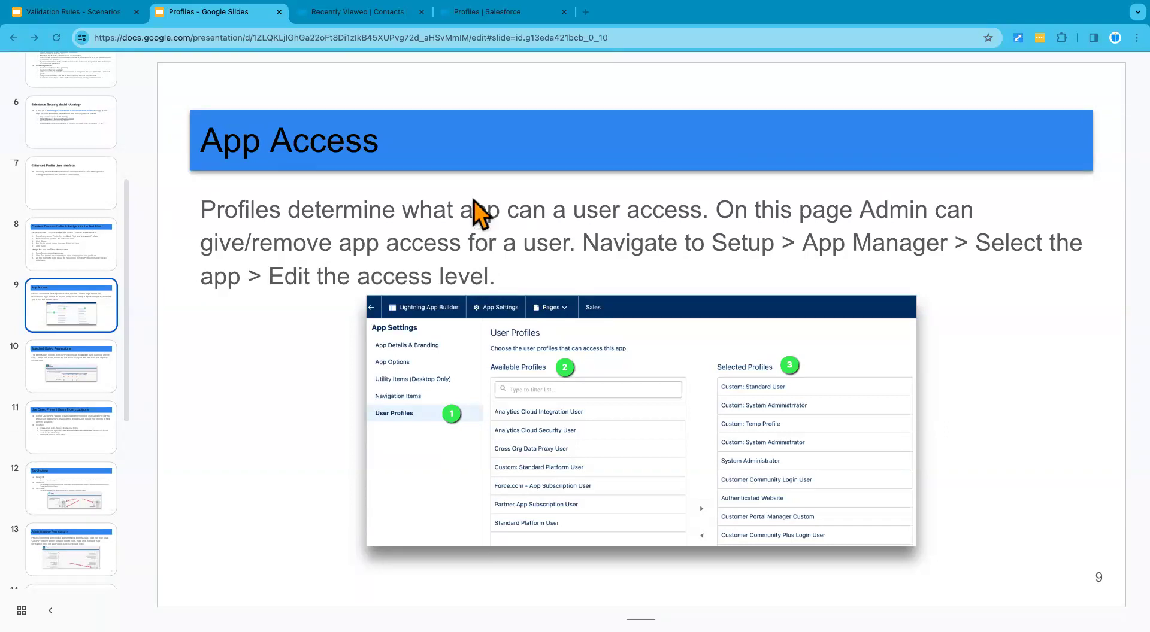
Step: Switch to Recently Viewed Contacts and review the App Launcher's apps, including Sales Console
click(484, 12)
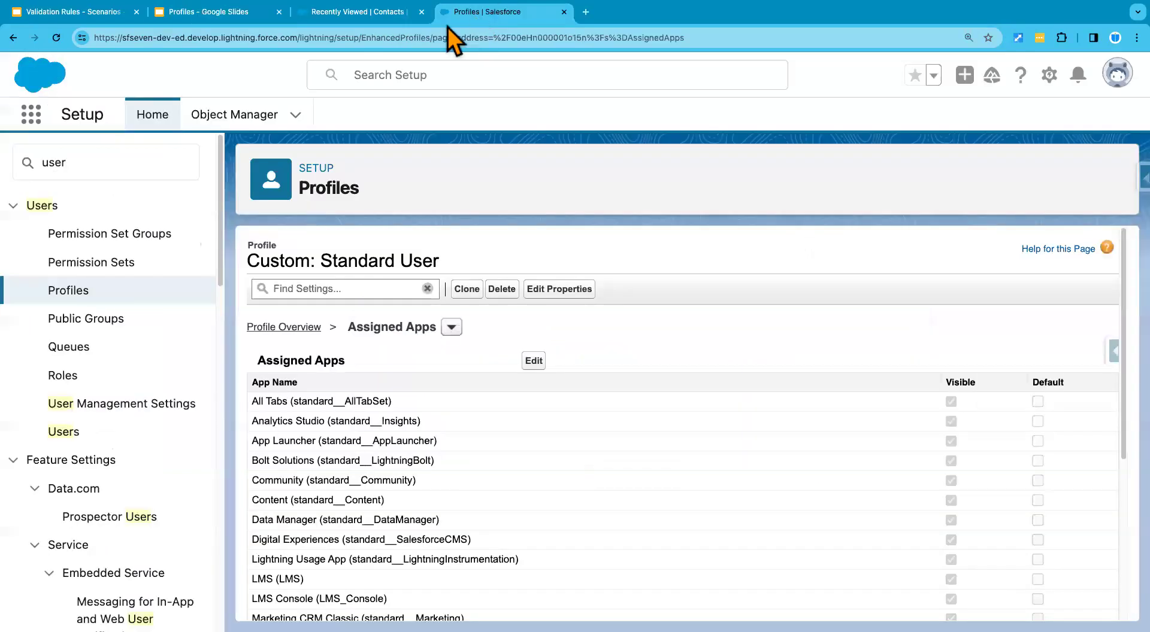
click(383, 12)
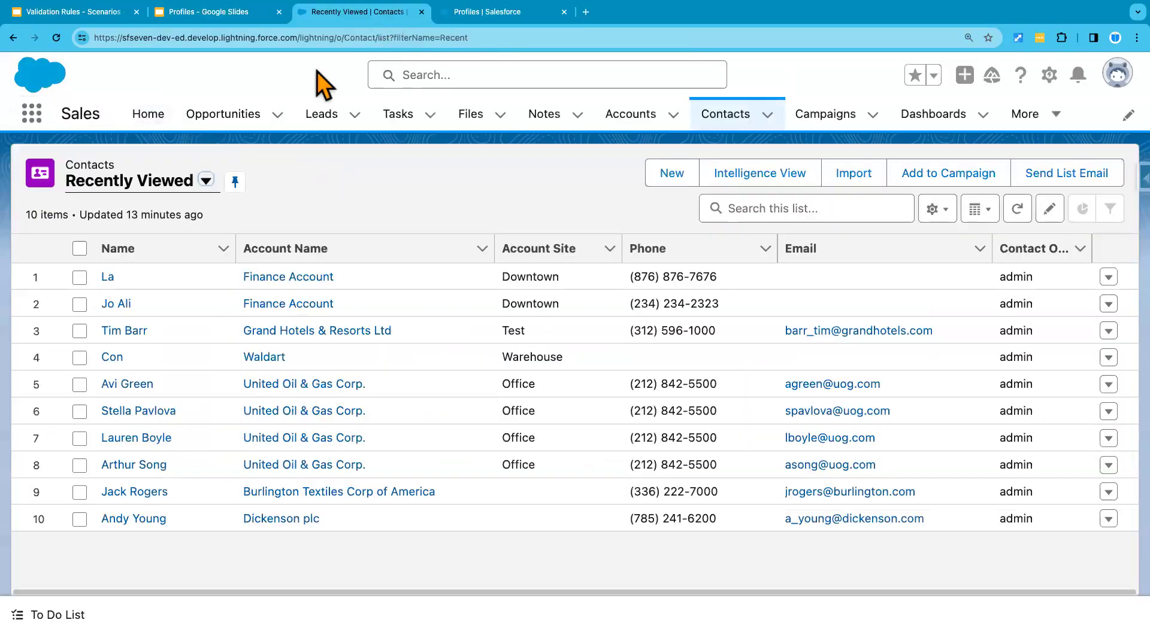
click(31, 113)
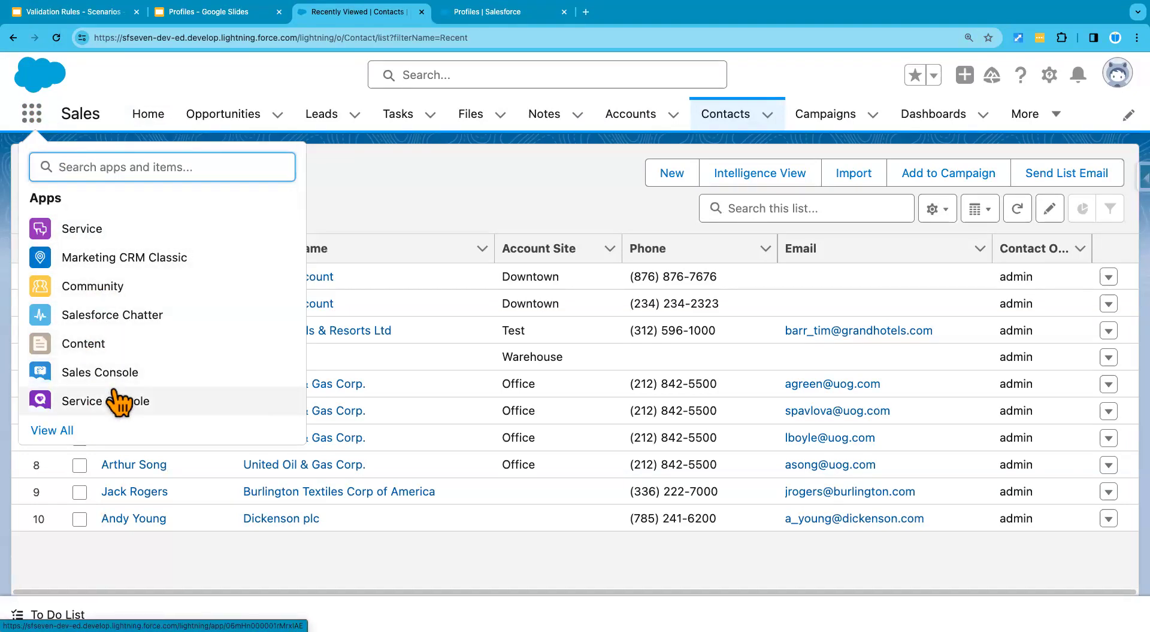
click(400, 184)
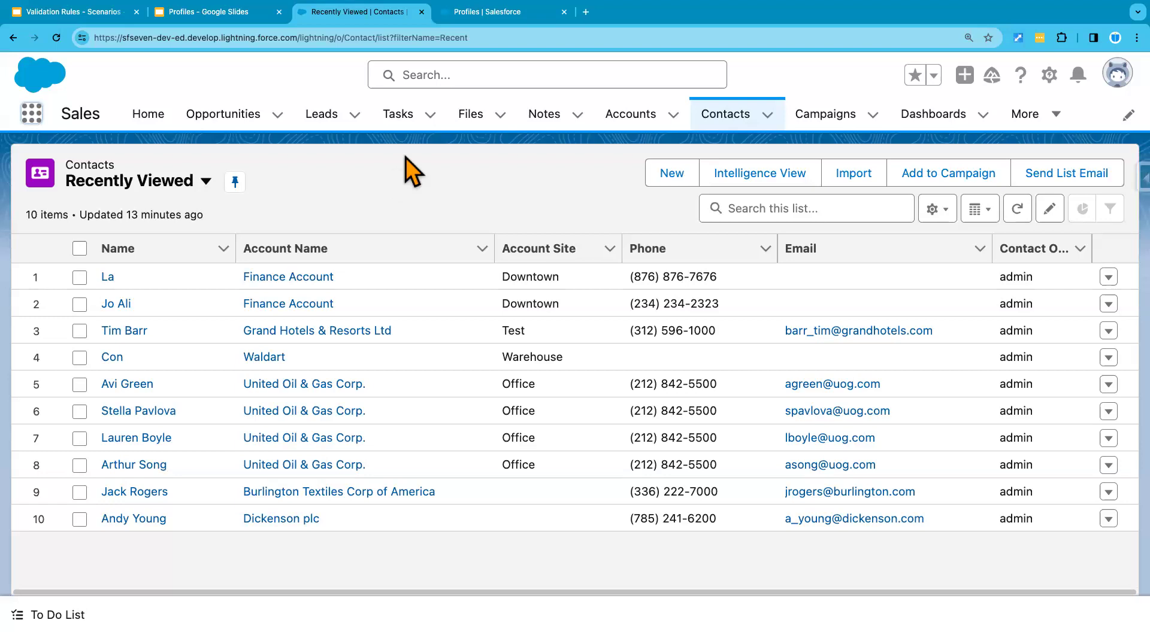
Step: Go from the Profiles list to Custom: Standard User's Assigned Apps settings
click(476, 14)
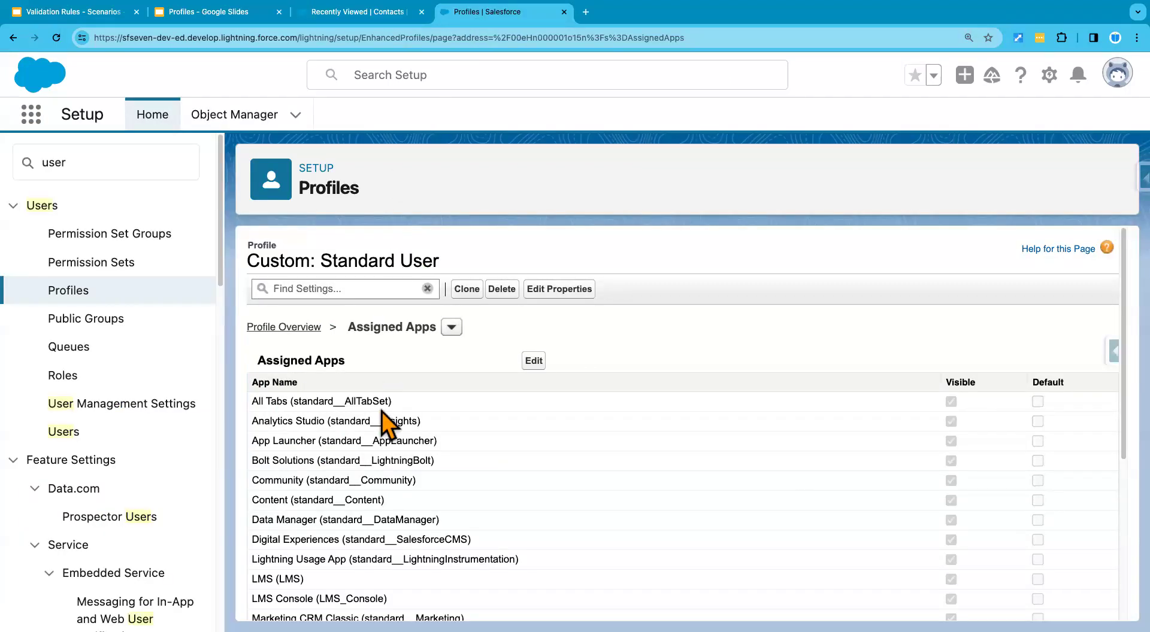
click(71, 292)
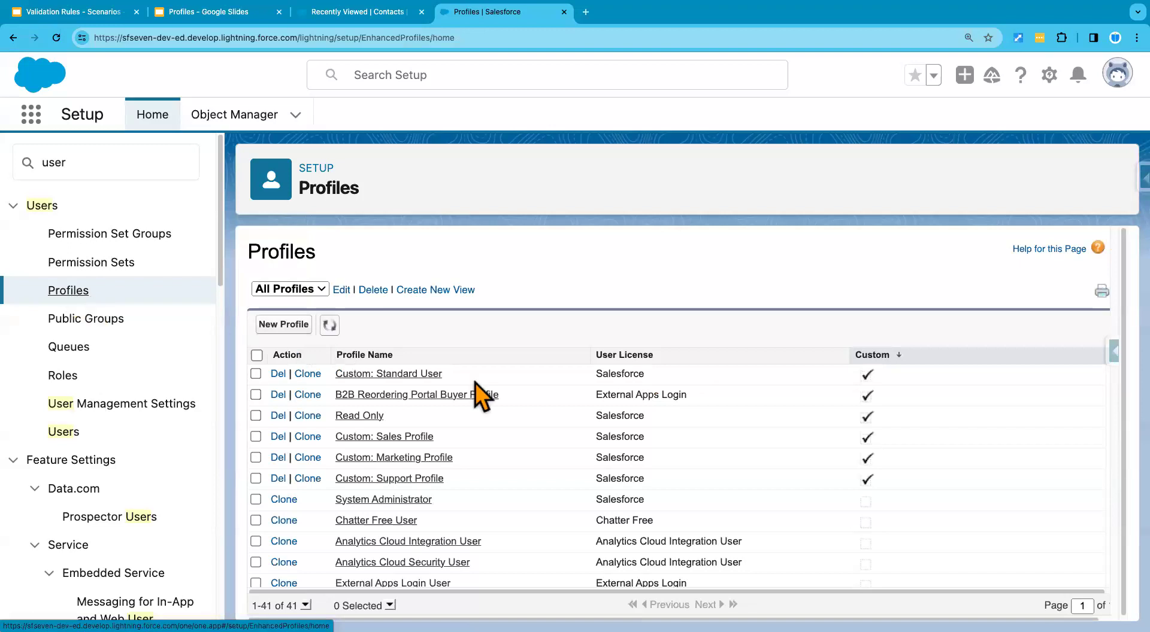
scroll(475, 383, down, 1)
scroll(476, 383, up, 1)
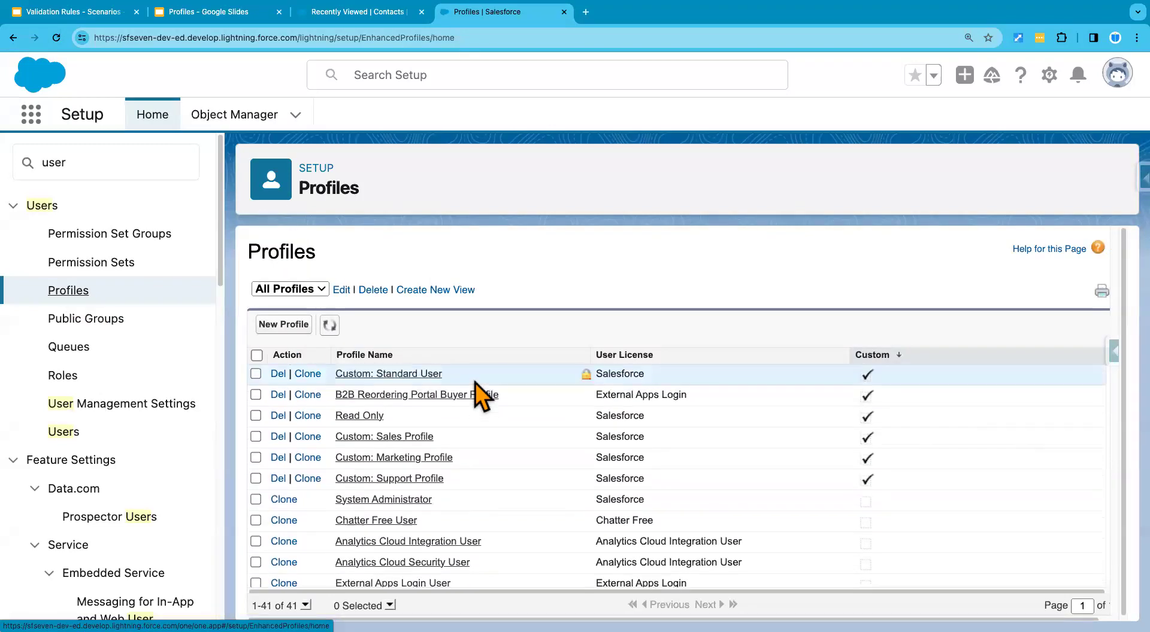
click(396, 378)
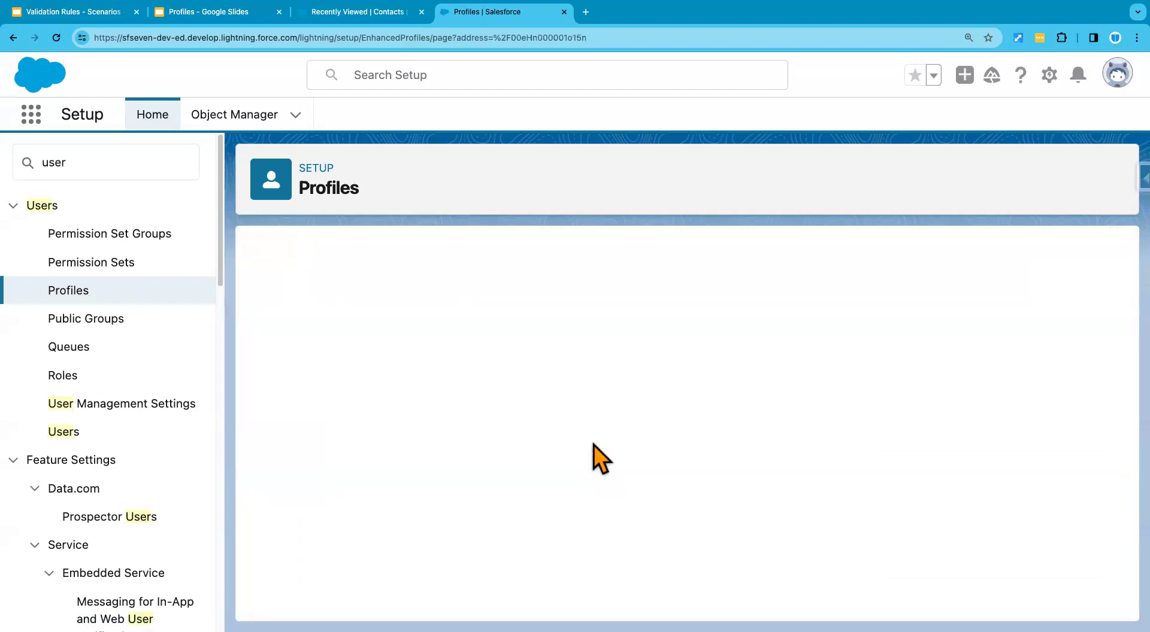
scroll(639, 494, down, 2)
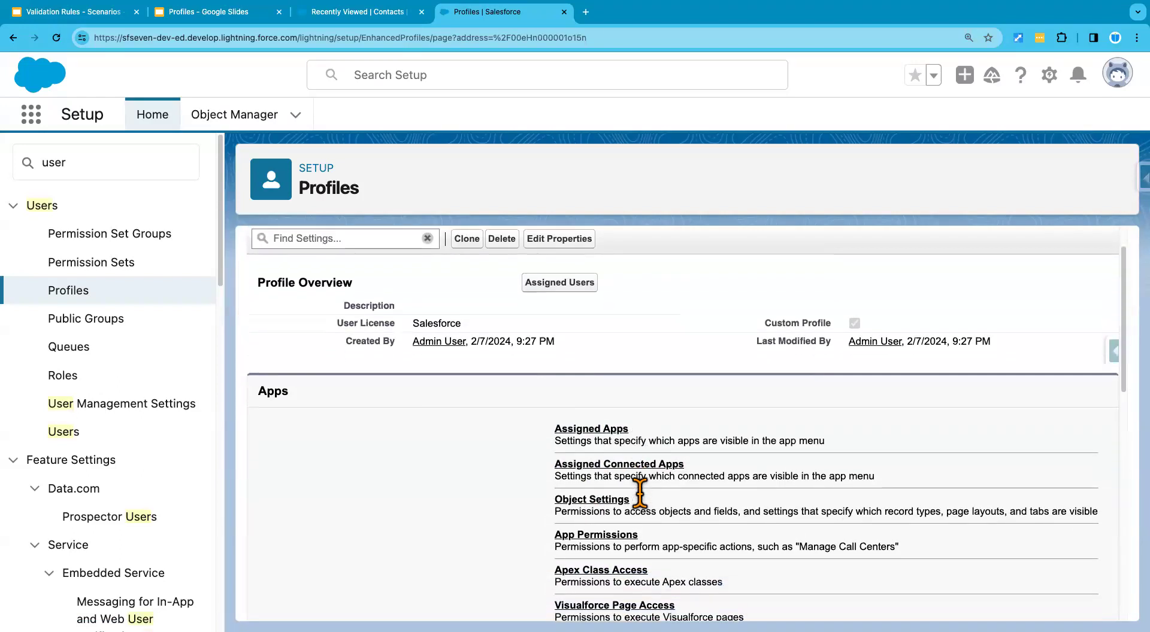
scroll(639, 494, down, 2)
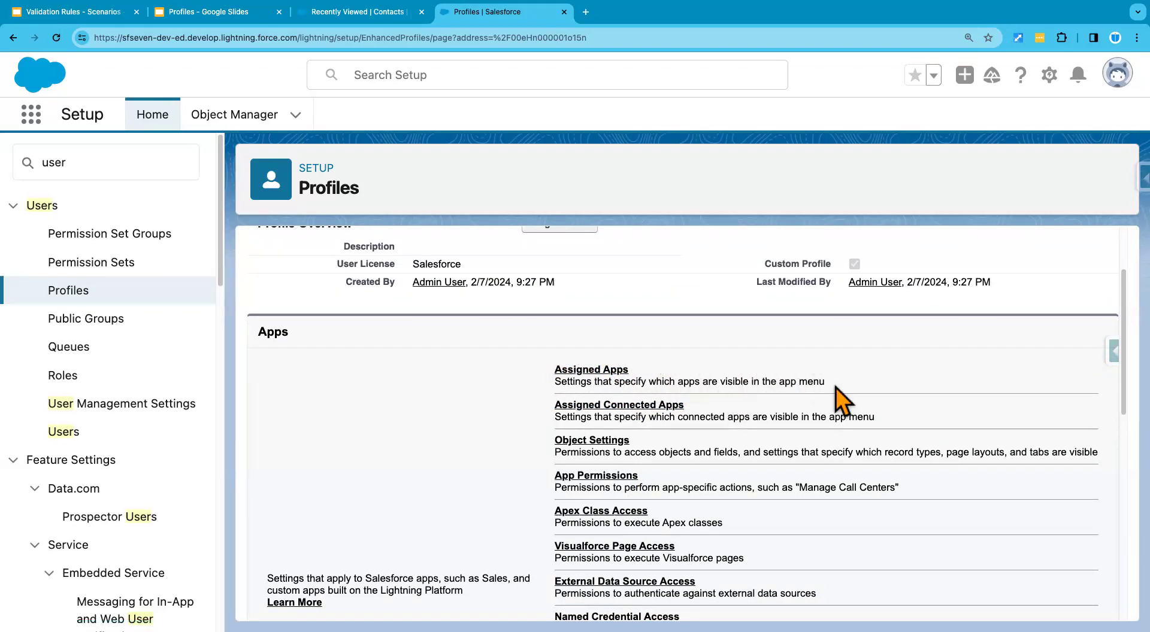
scroll(757, 400, down, 1)
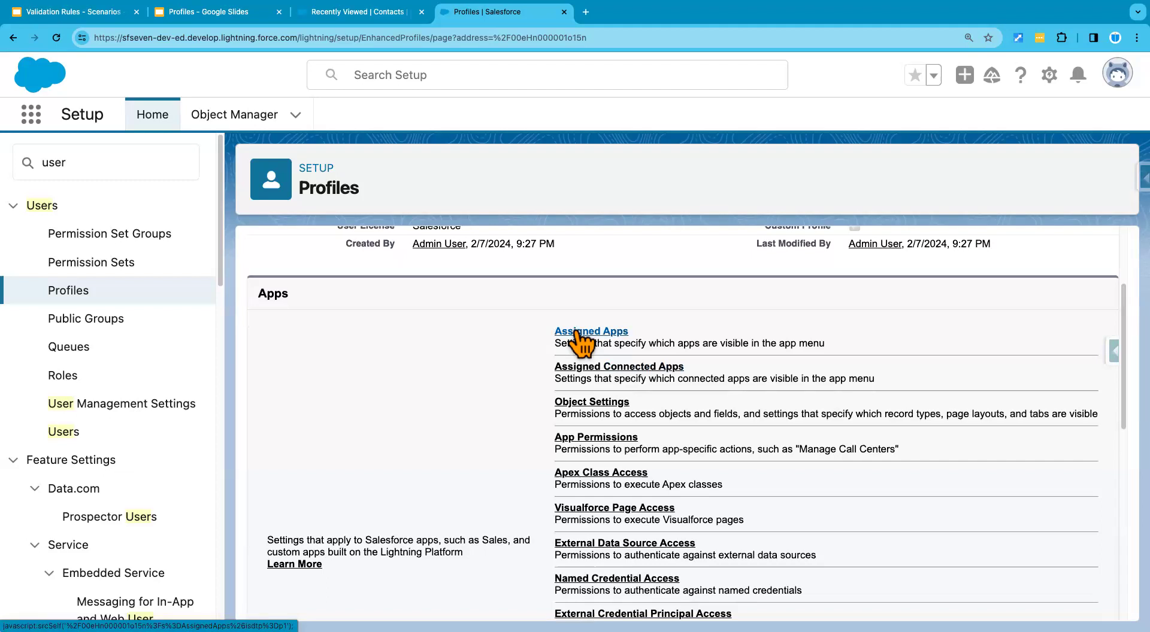
click(576, 332)
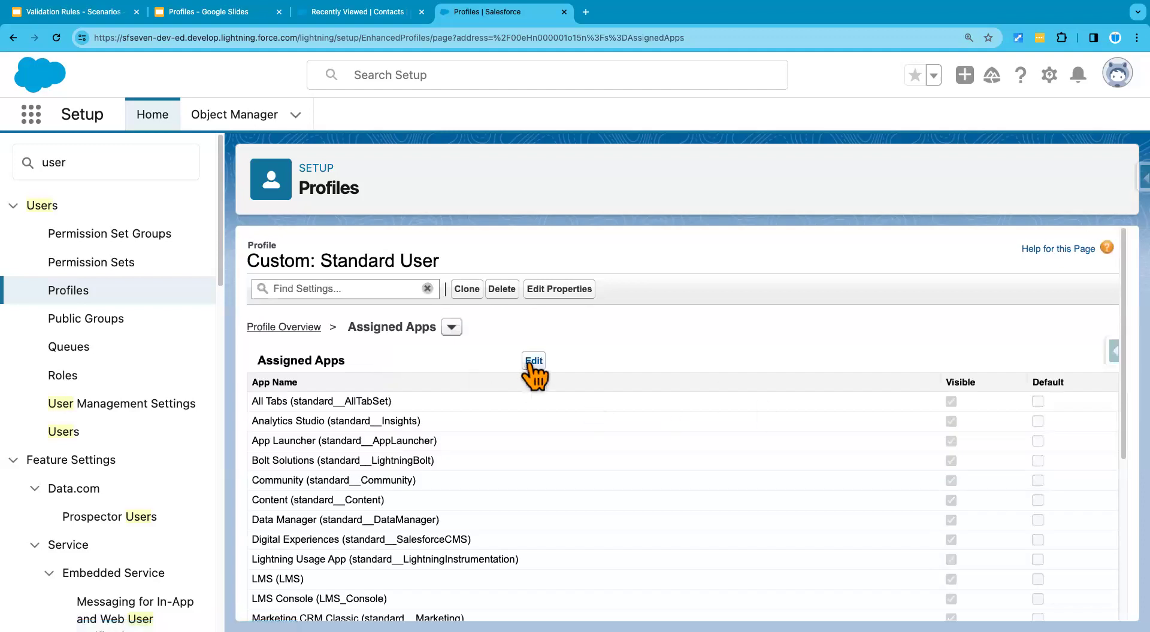
Step: Edit Assigned Apps and clear Visible for Analytics Studio through Marketing CRM Classic
click(534, 362)
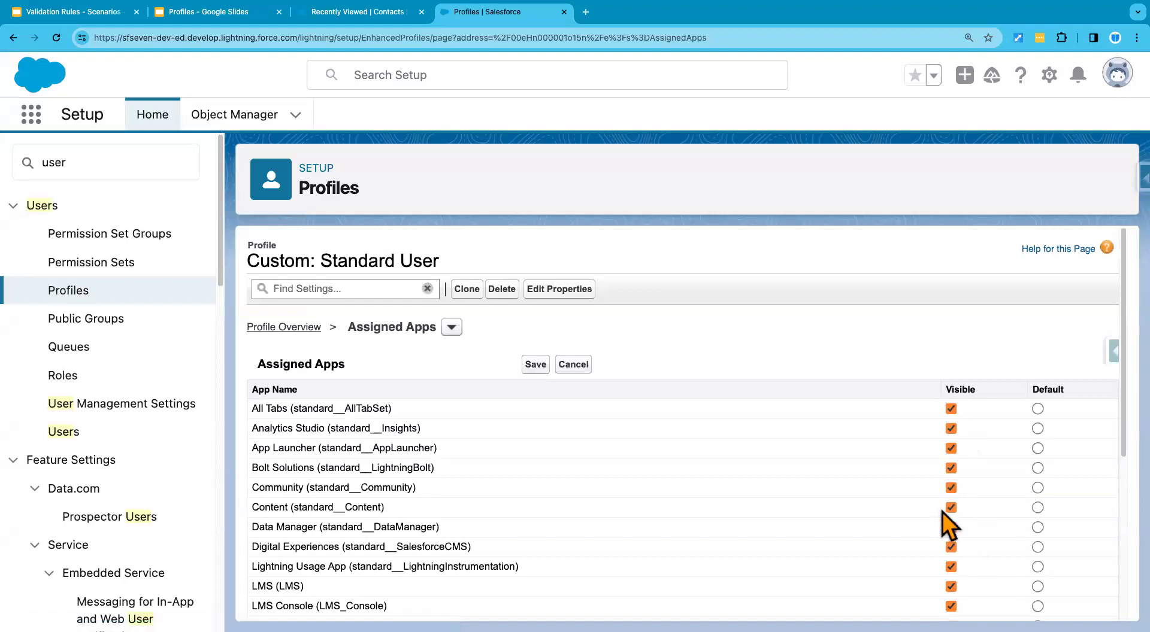
scroll(942, 526, down, 5)
scroll(929, 369, up, 5)
scroll(922, 476, down, 8)
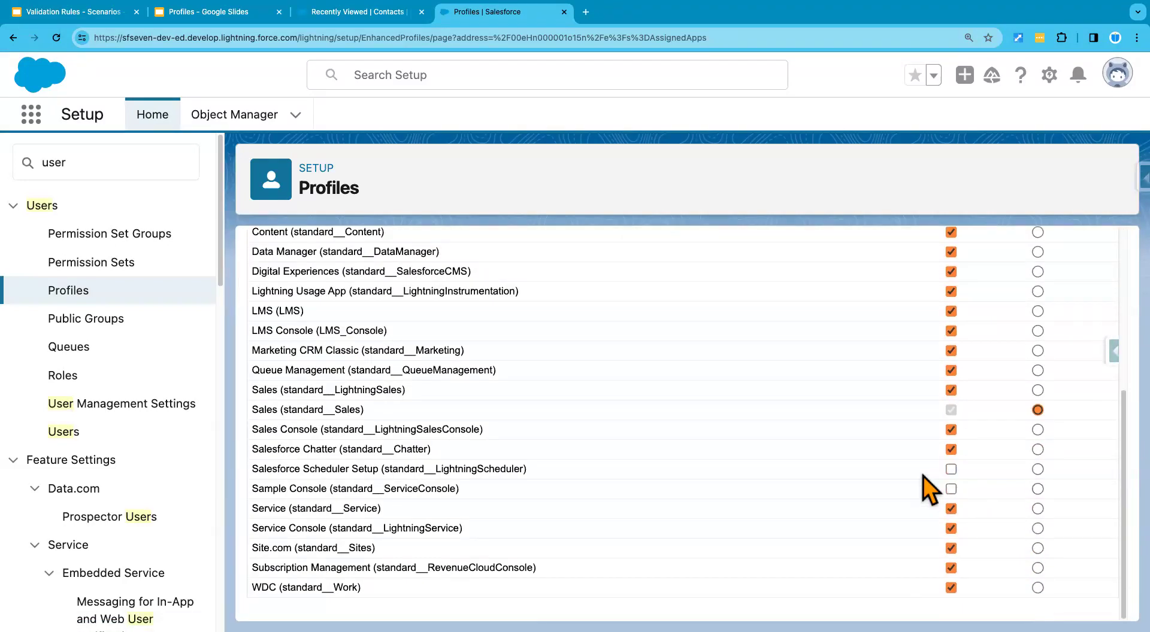
scroll(922, 476, up, 3)
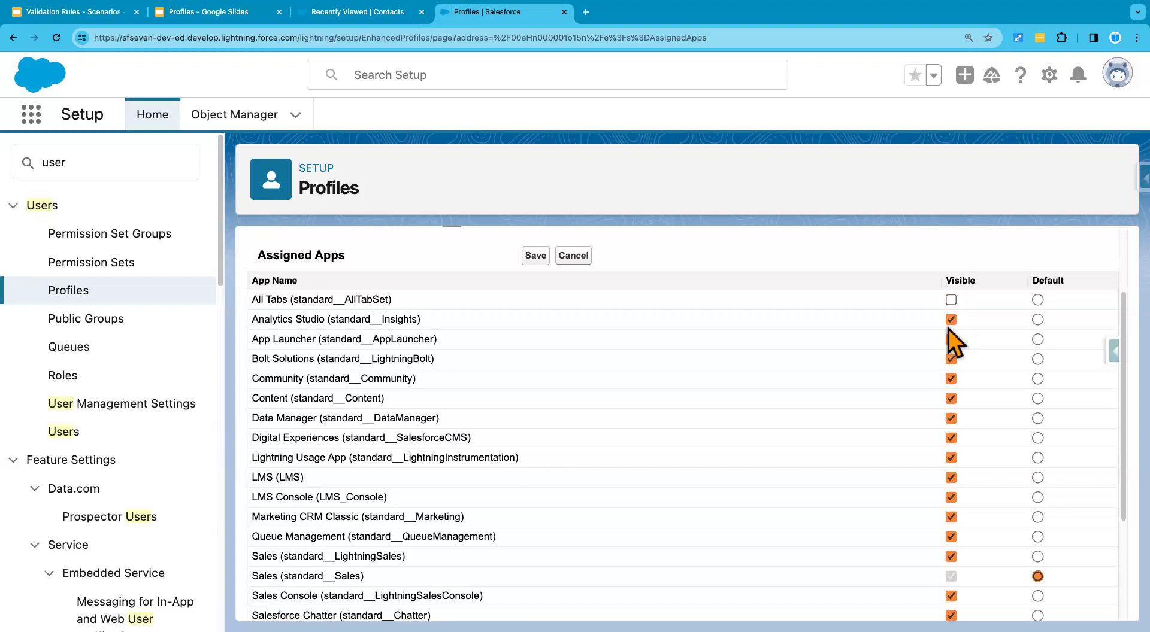
click(951, 319)
click(951, 340)
click(951, 358)
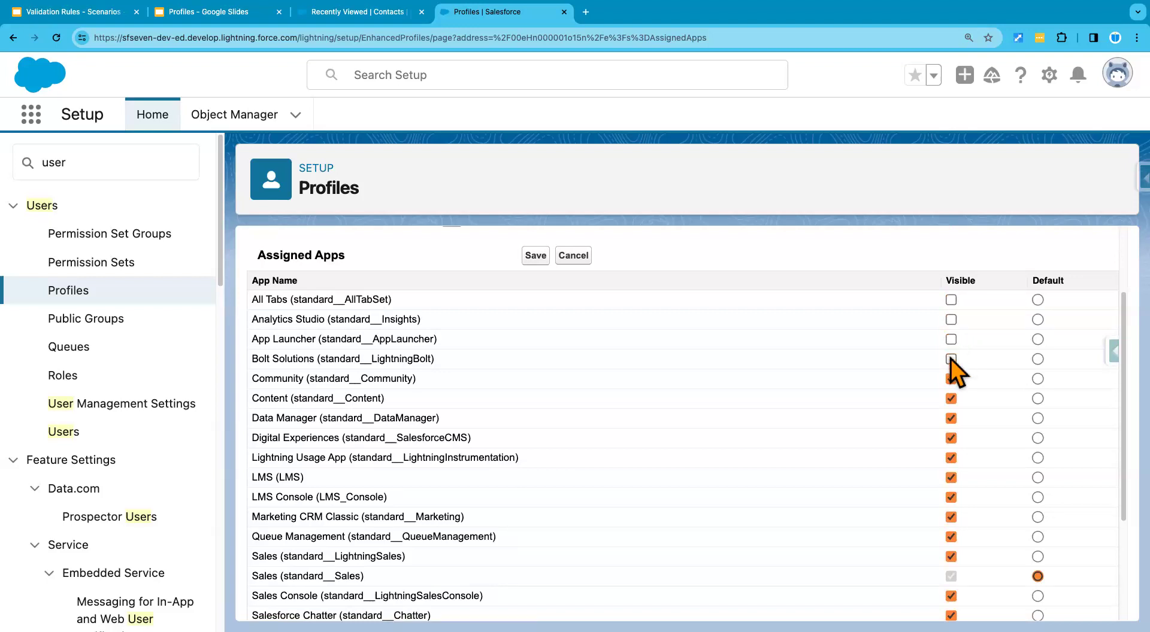
click(951, 399)
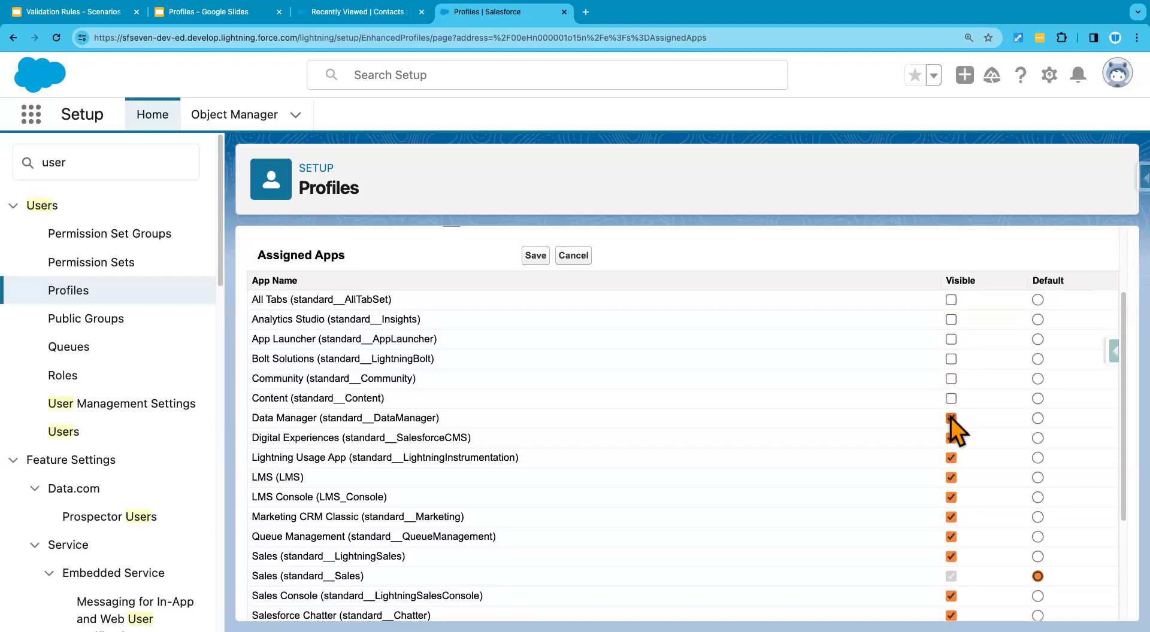
click(951, 418)
click(951, 477)
click(951, 438)
click(951, 457)
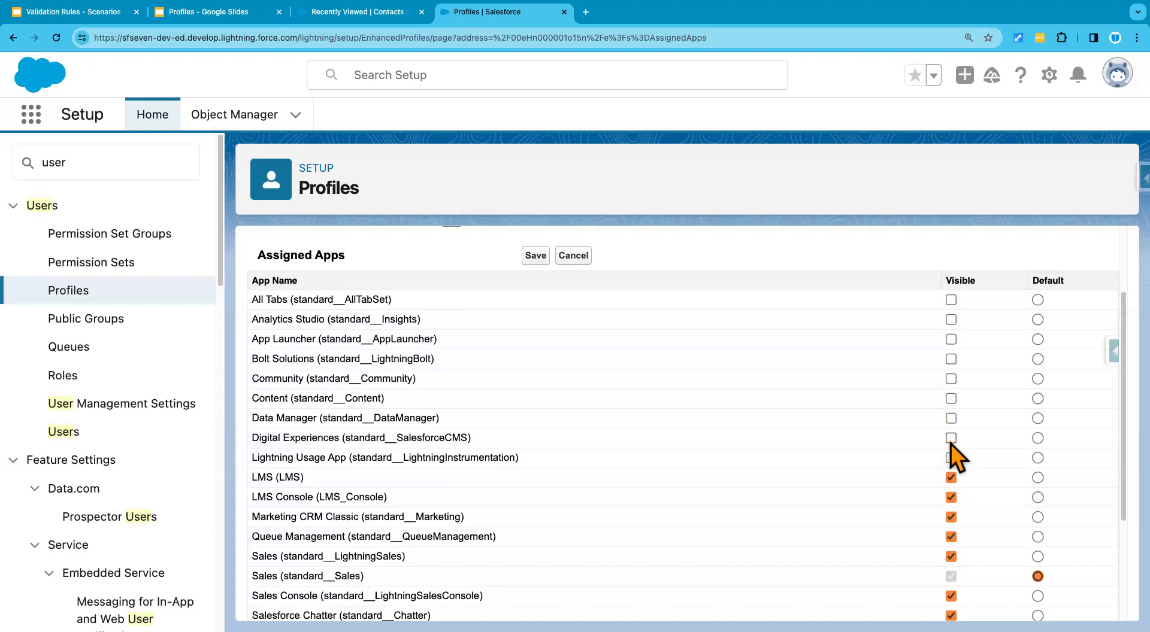
click(951, 497)
click(951, 517)
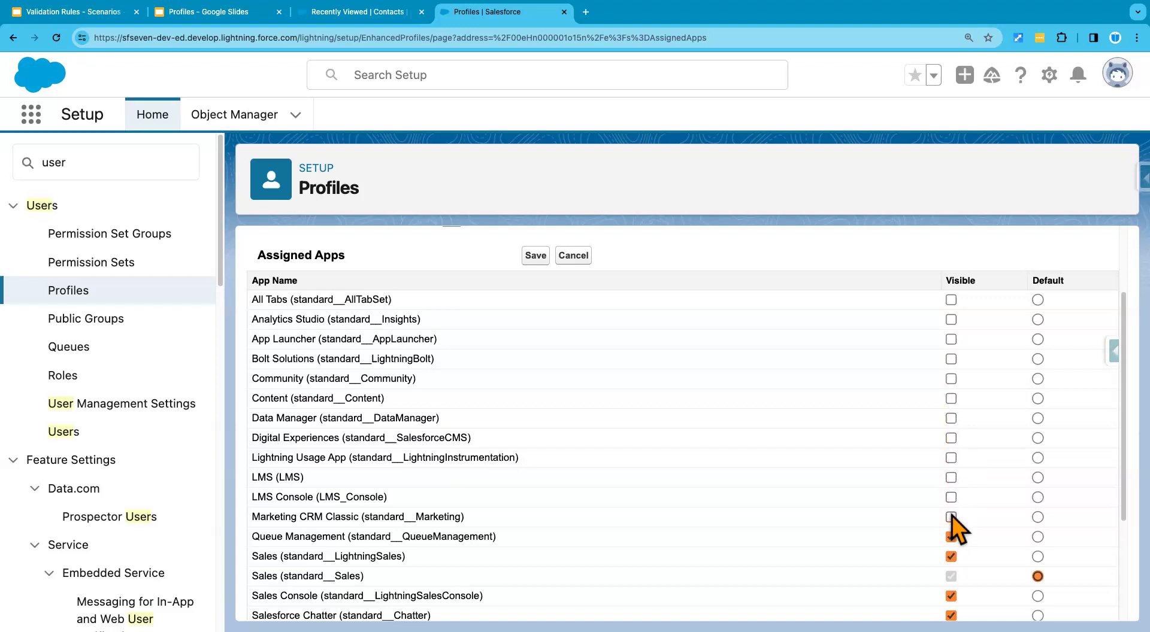
Step: Make LMS and LMS Console visible again, and hide Queue Management and Lightning Sales
scroll(954, 527, down, 2)
click(951, 455)
click(951, 435)
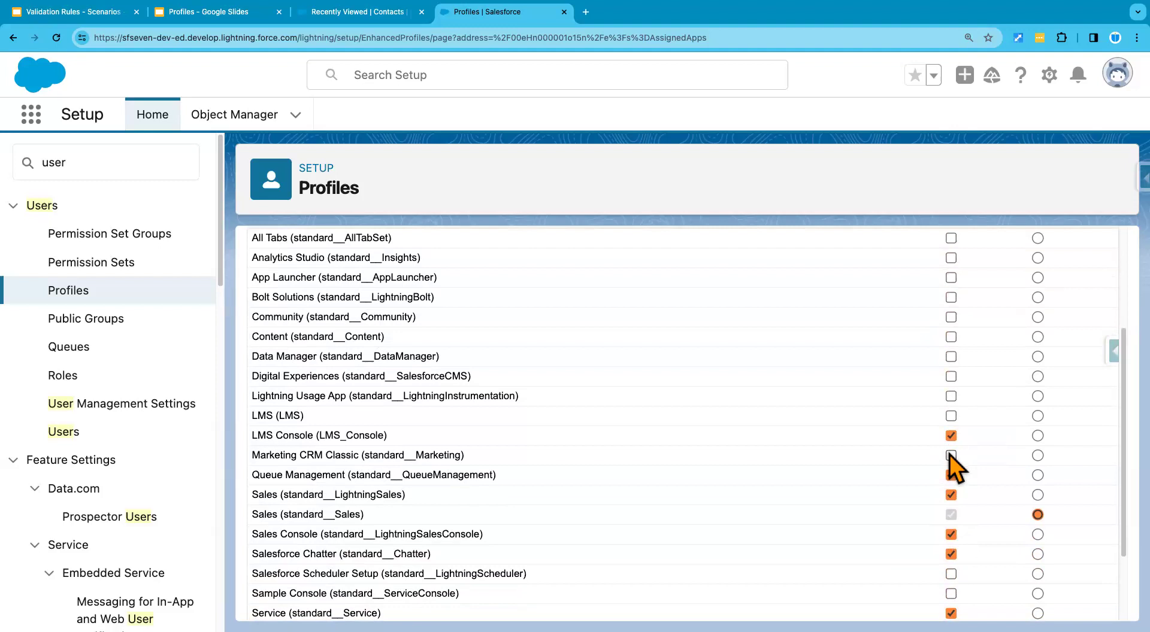
click(951, 415)
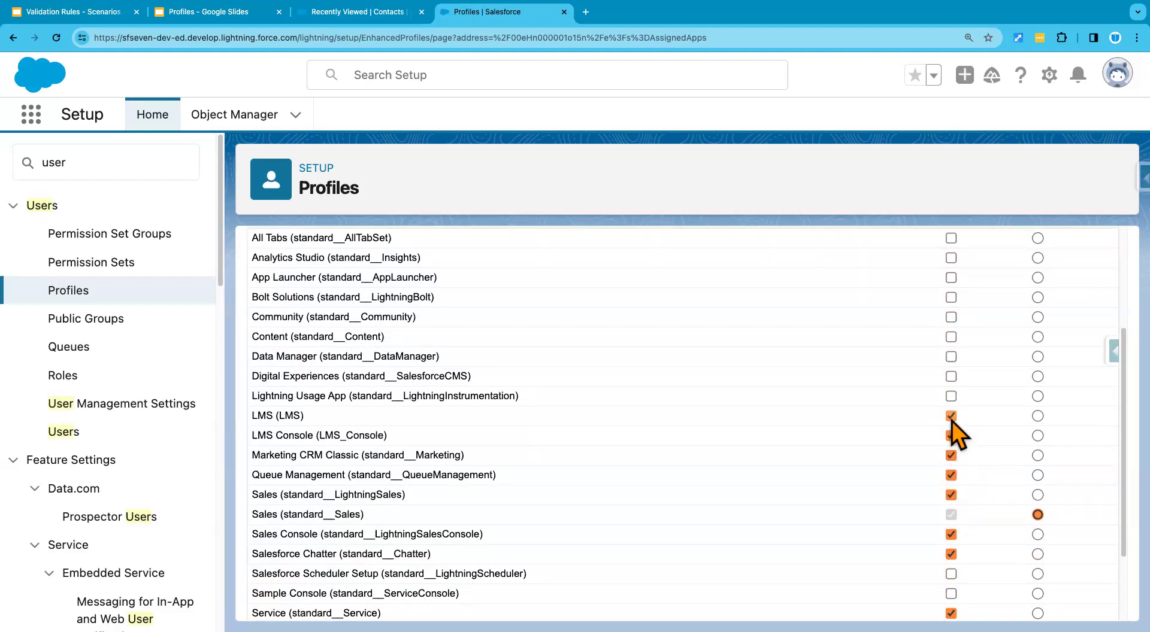
click(951, 476)
click(950, 495)
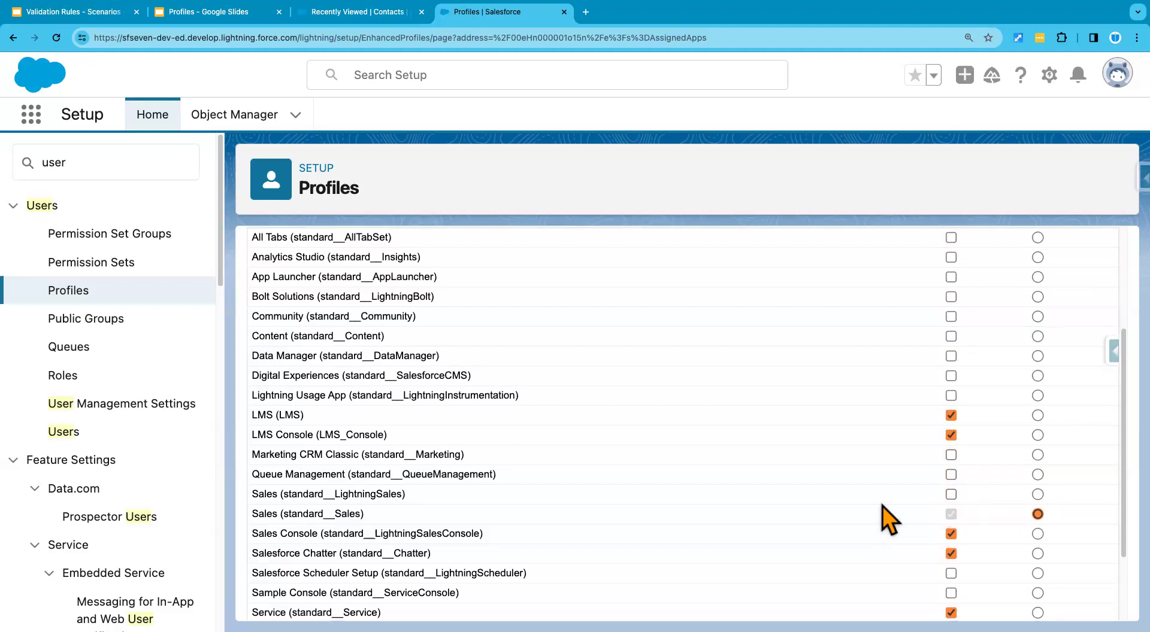
scroll(885, 519, down, 3)
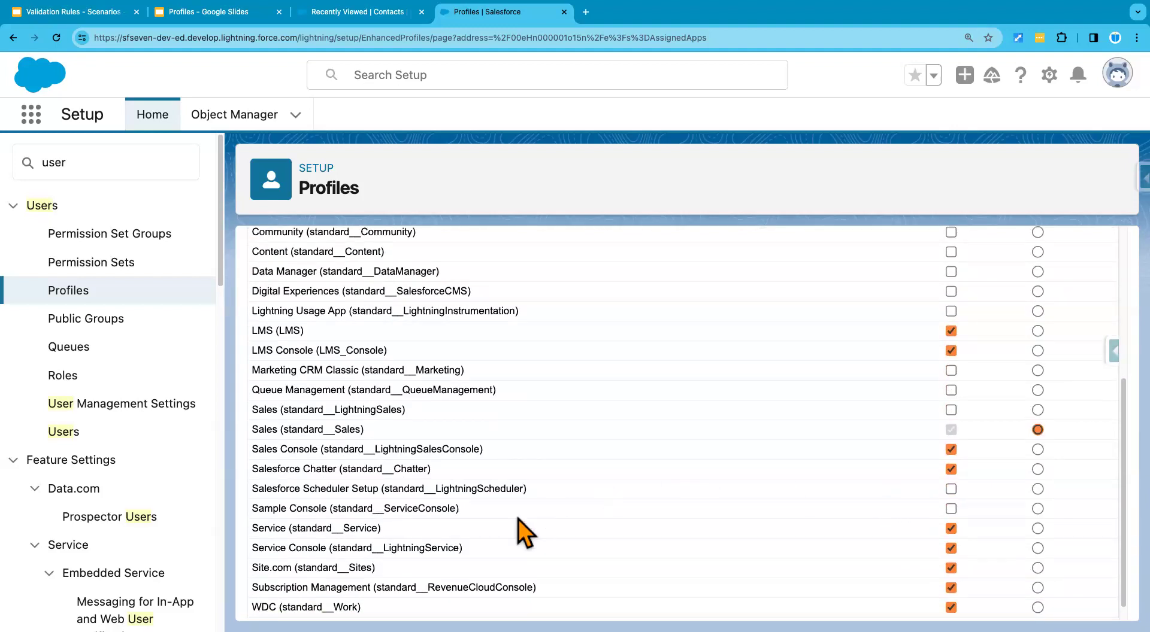
scroll(519, 519, down, 1)
scroll(518, 520, up, 1)
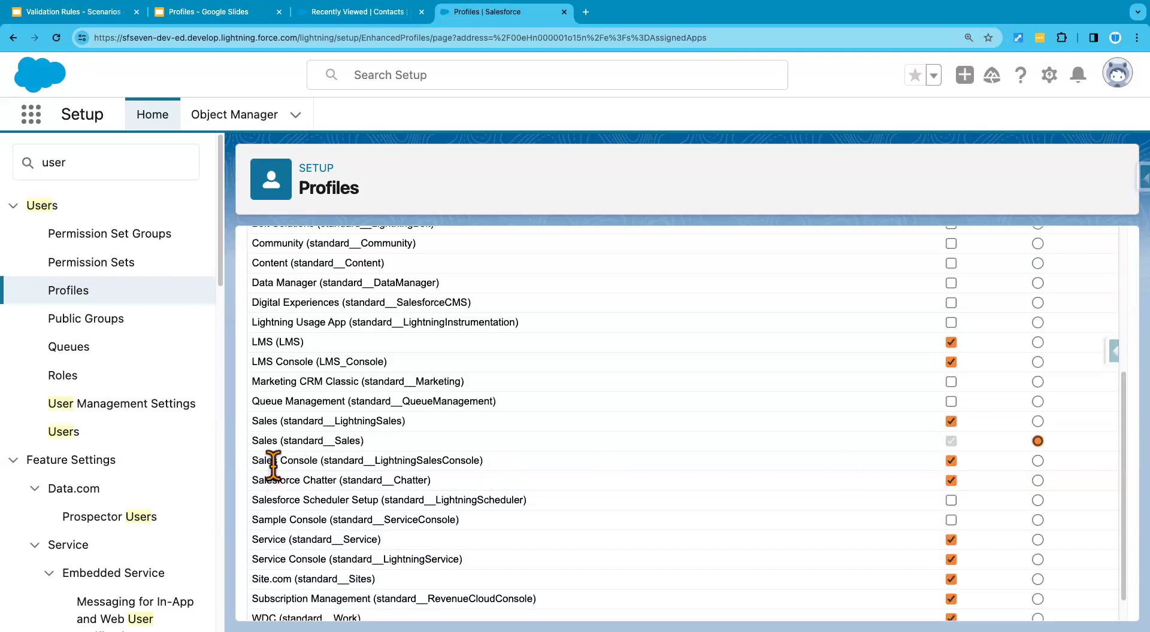
drag(375, 461, 465, 461)
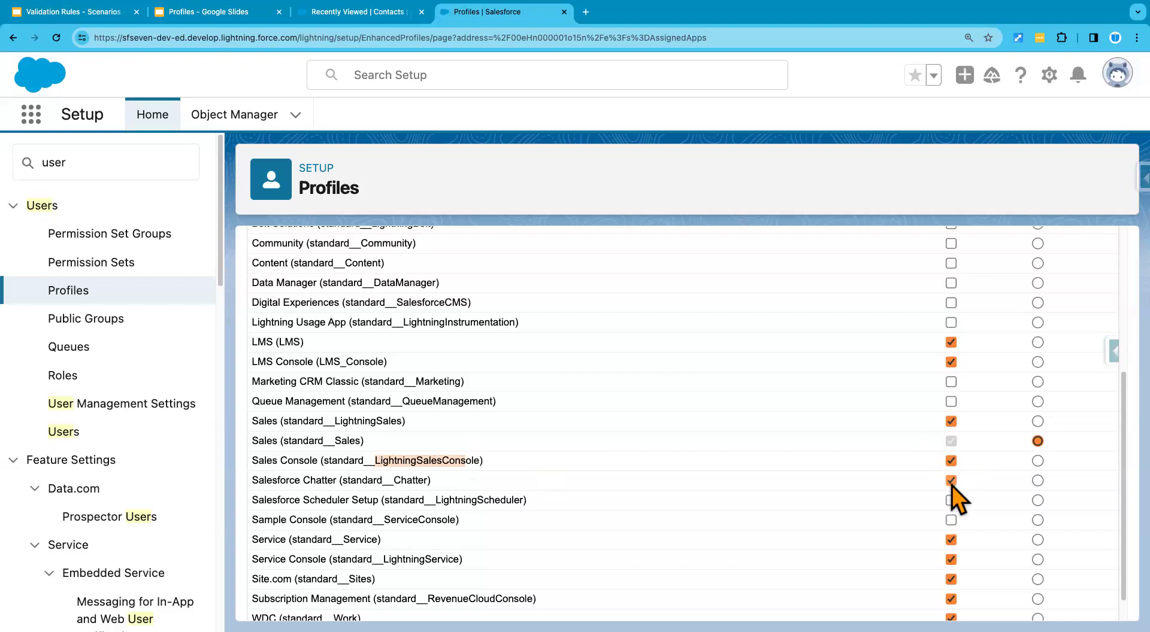
Step: Hide Service, Site.com, Subscription Management and WDC from the profile
click(951, 541)
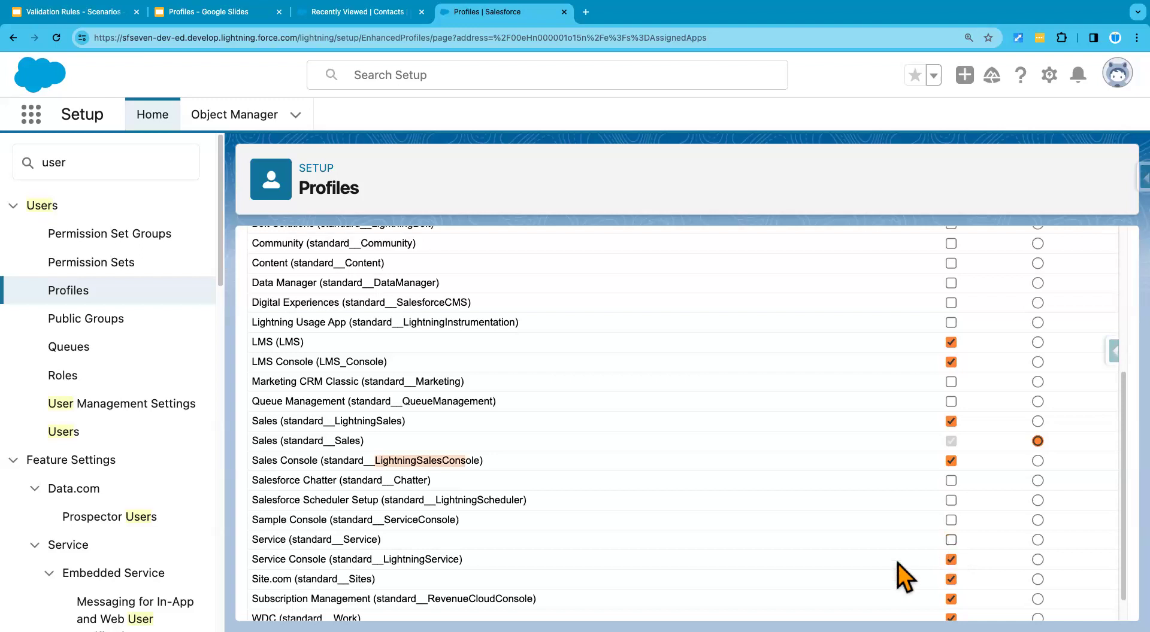
scroll(897, 563, down, 1)
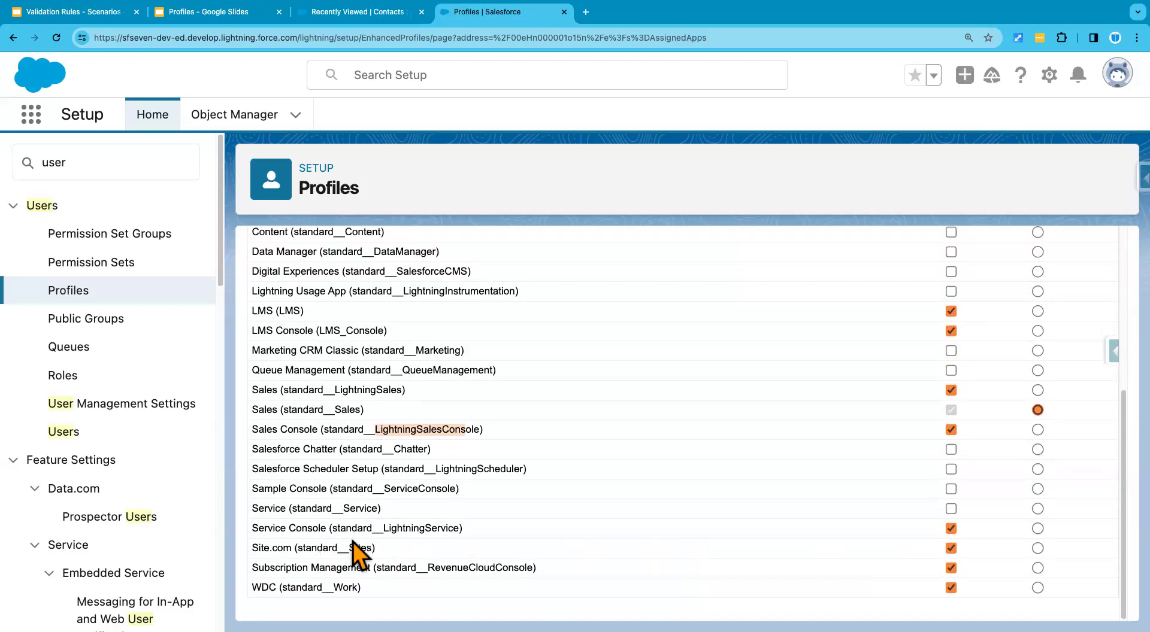
click(950, 549)
click(952, 569)
click(951, 588)
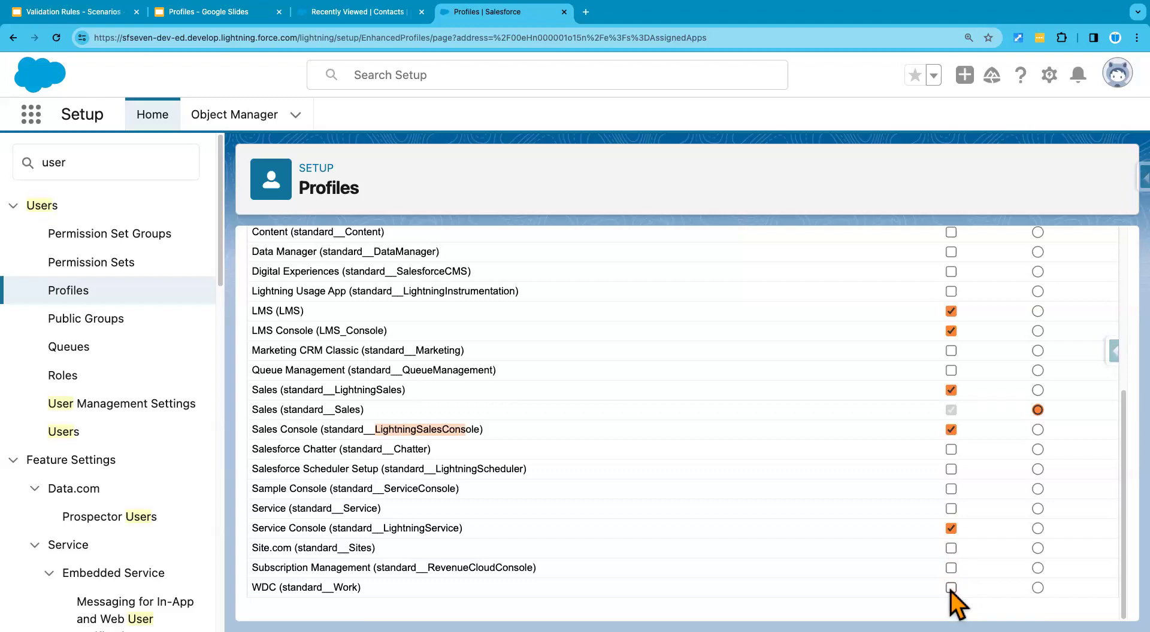
scroll(734, 371, up, 5)
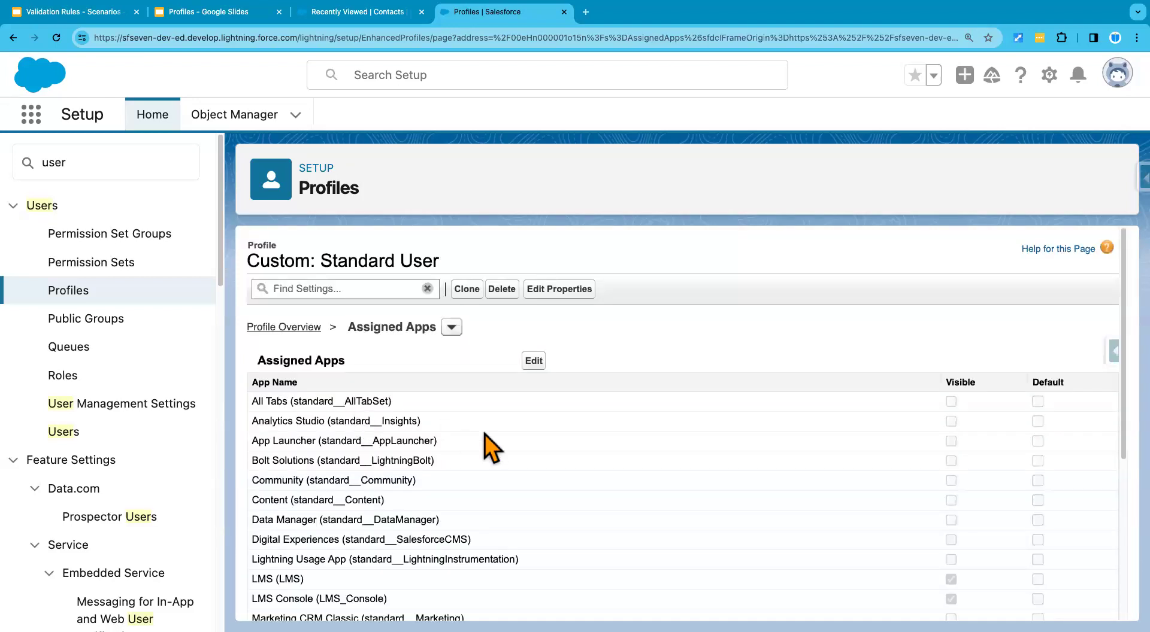
Step: Find Test User by searching Setup for 'test use' and log in as them
scroll(484, 434, down, 5)
scroll(484, 433, up, 5)
click(446, 73)
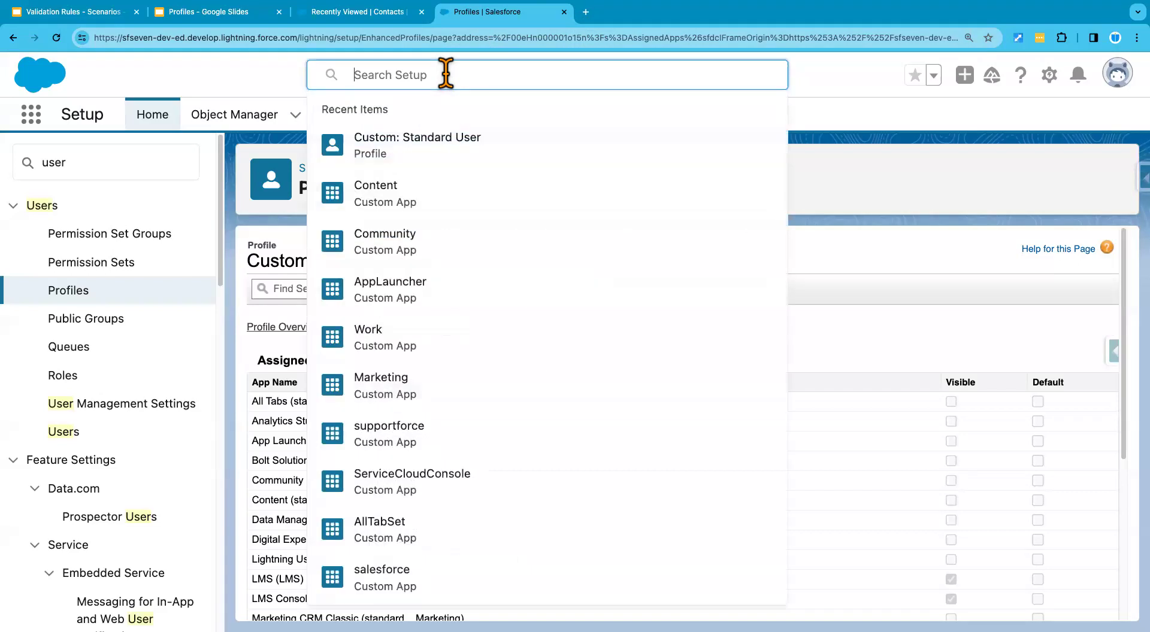
text(test use)
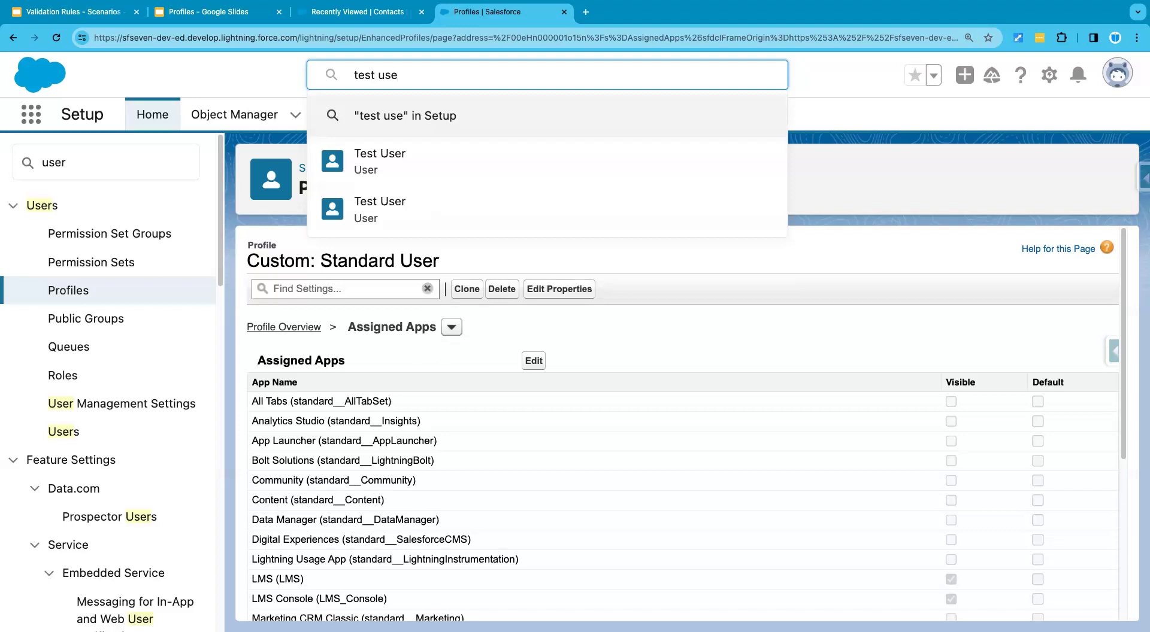
click(396, 157)
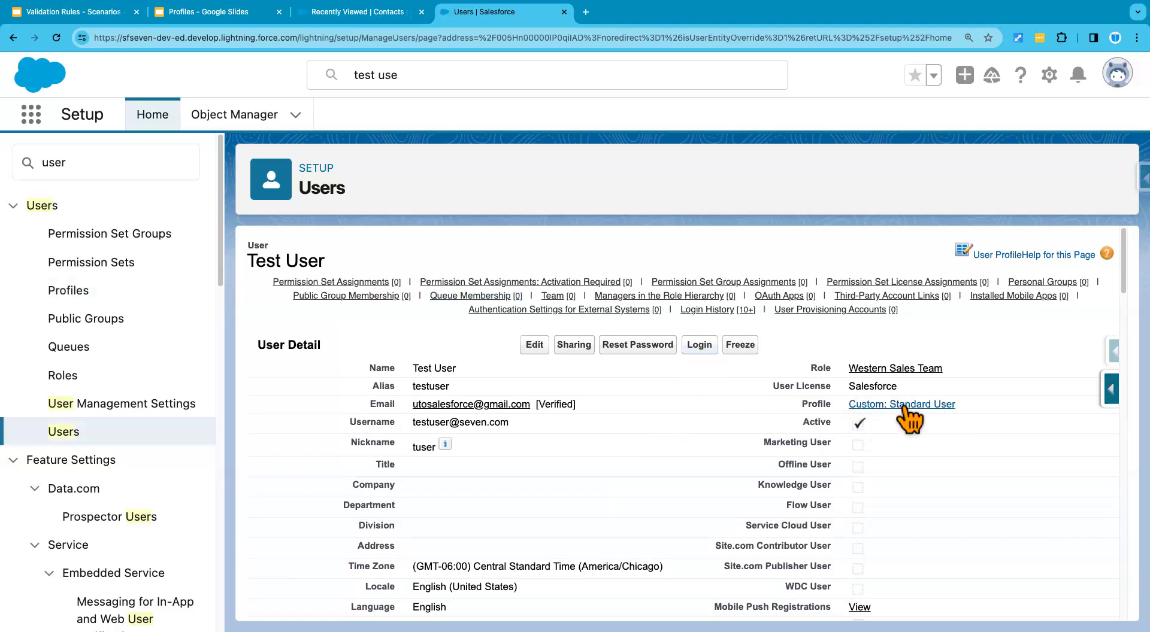
click(700, 346)
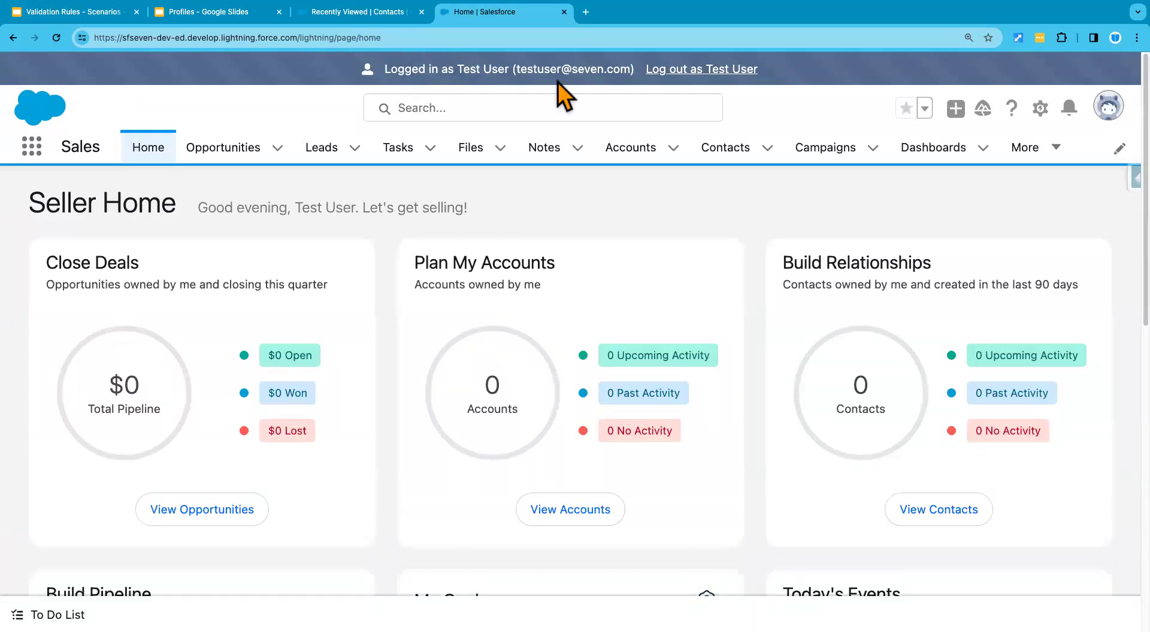
Step: Review Test User's full app list, including Sales Console, in the App Launcher
click(32, 147)
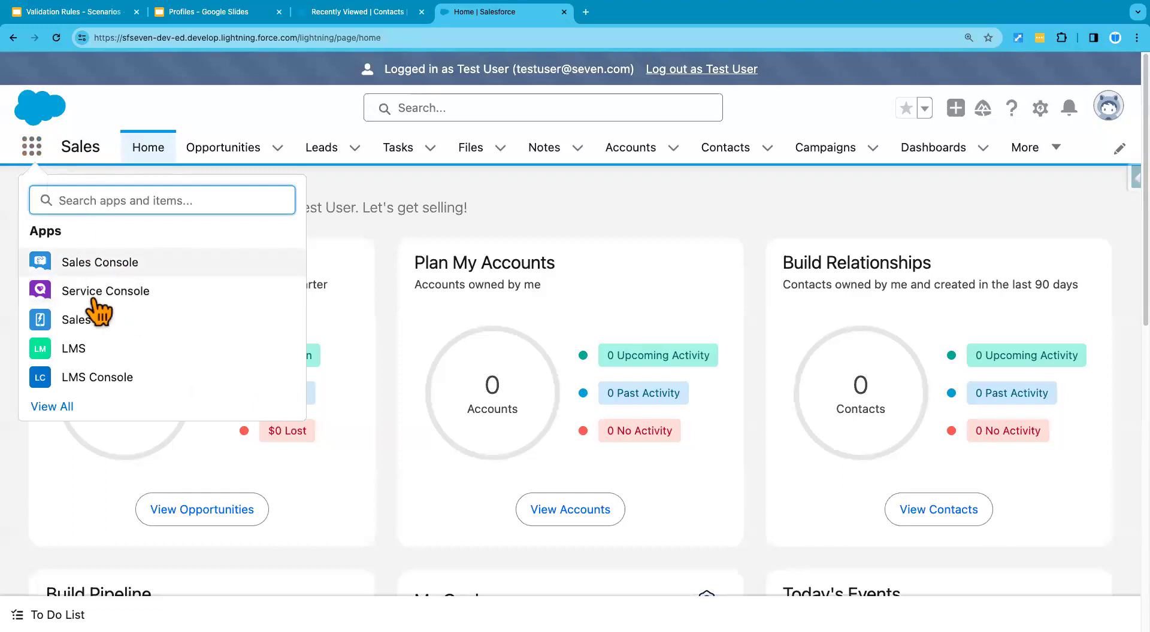
click(67, 406)
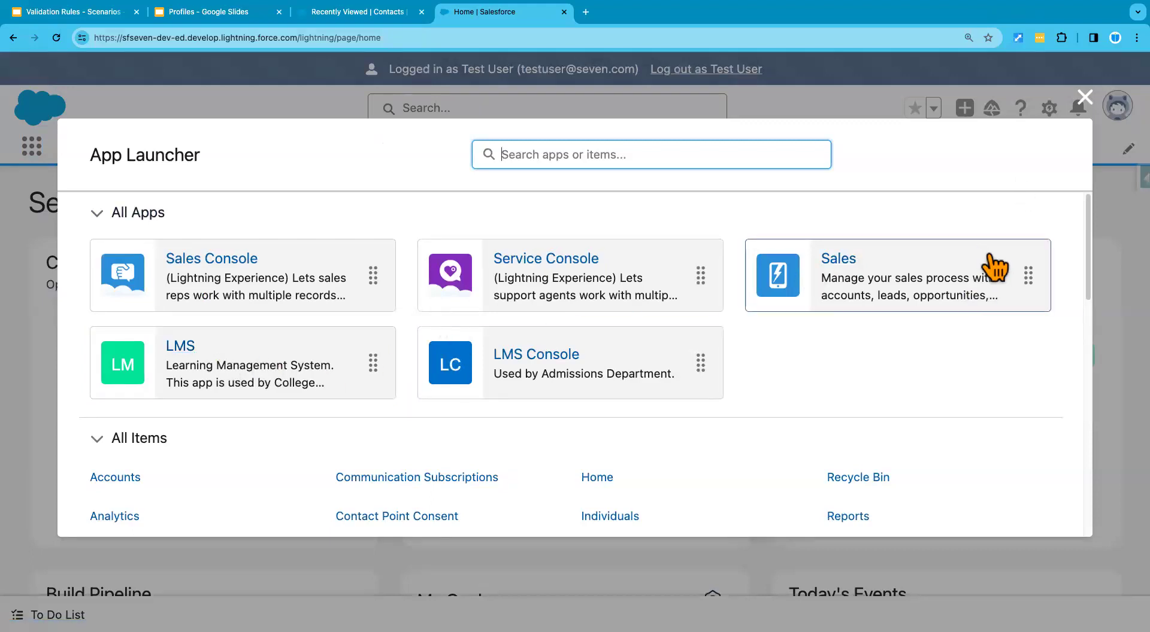
click(1084, 97)
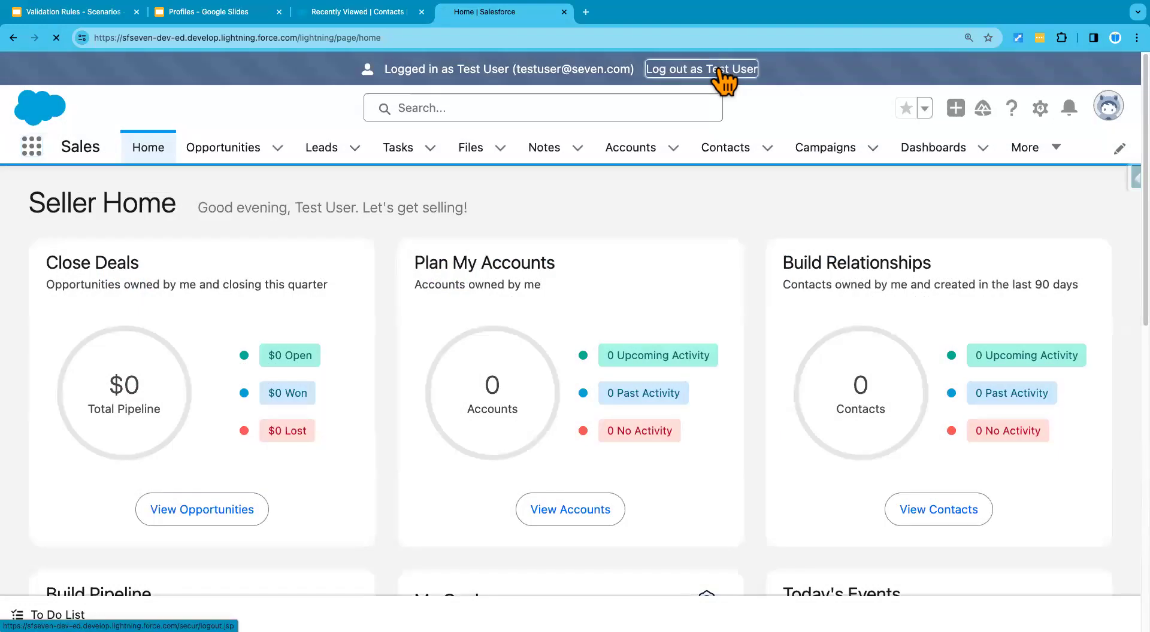
Step: Log out of the Test User session, returning to Setup's Active Users list
click(721, 70)
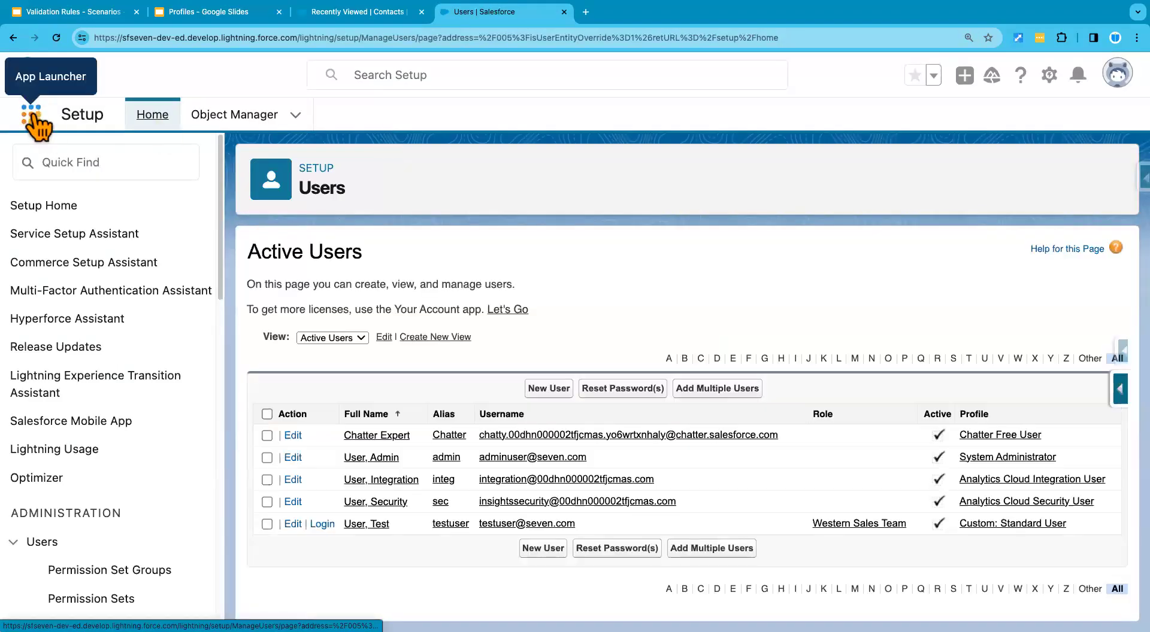
click(31, 113)
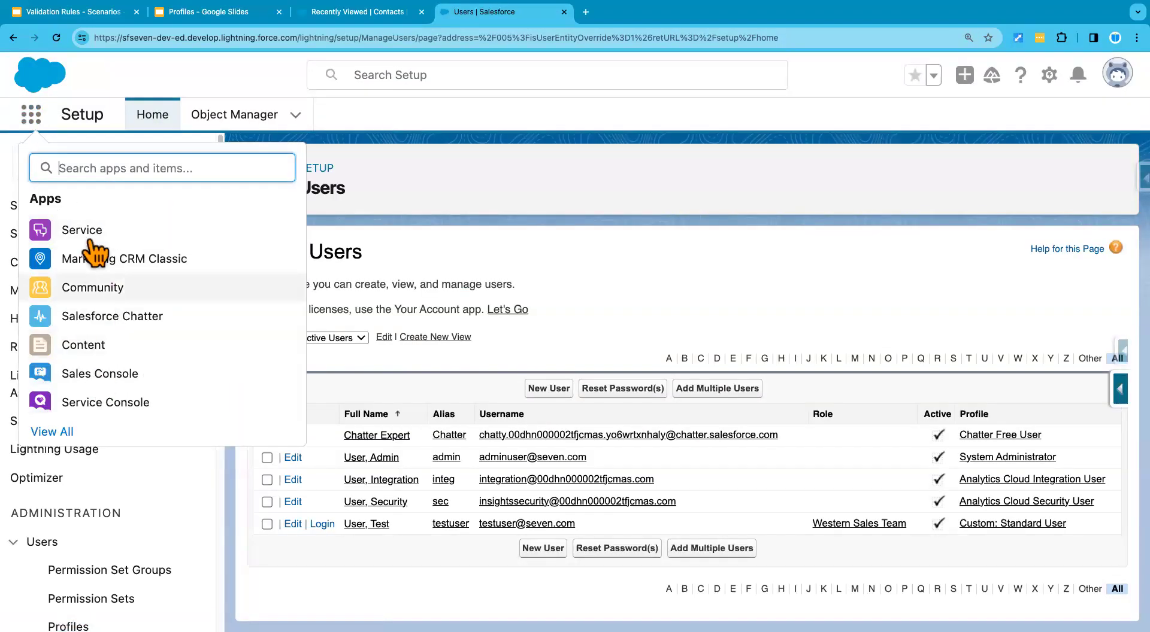
key(Escape)
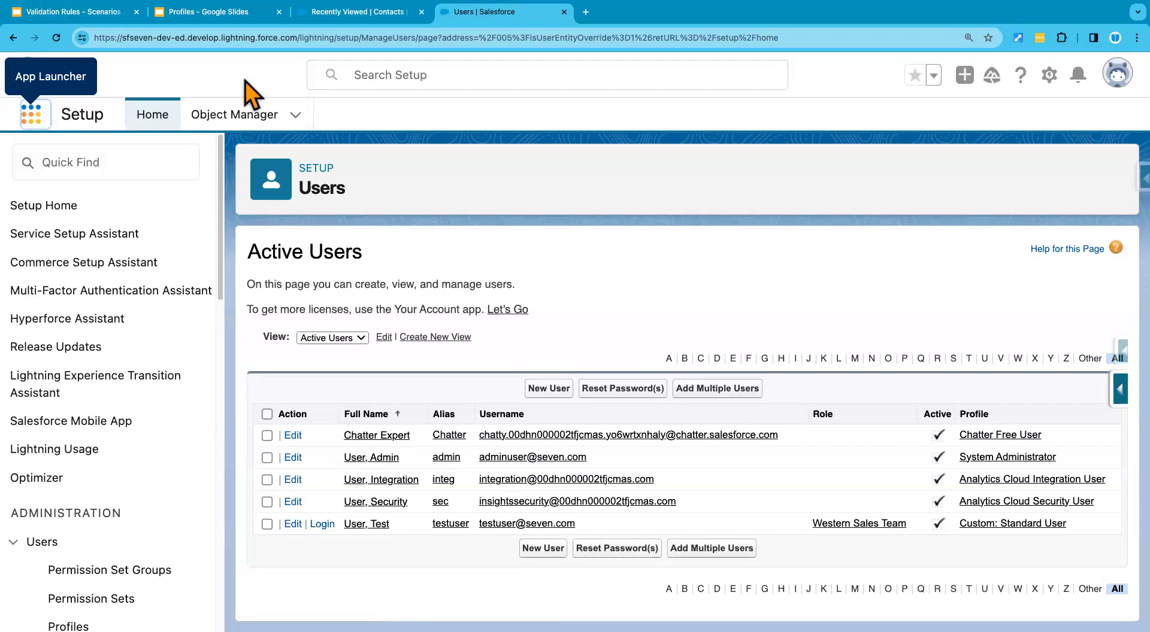
click(133, 166)
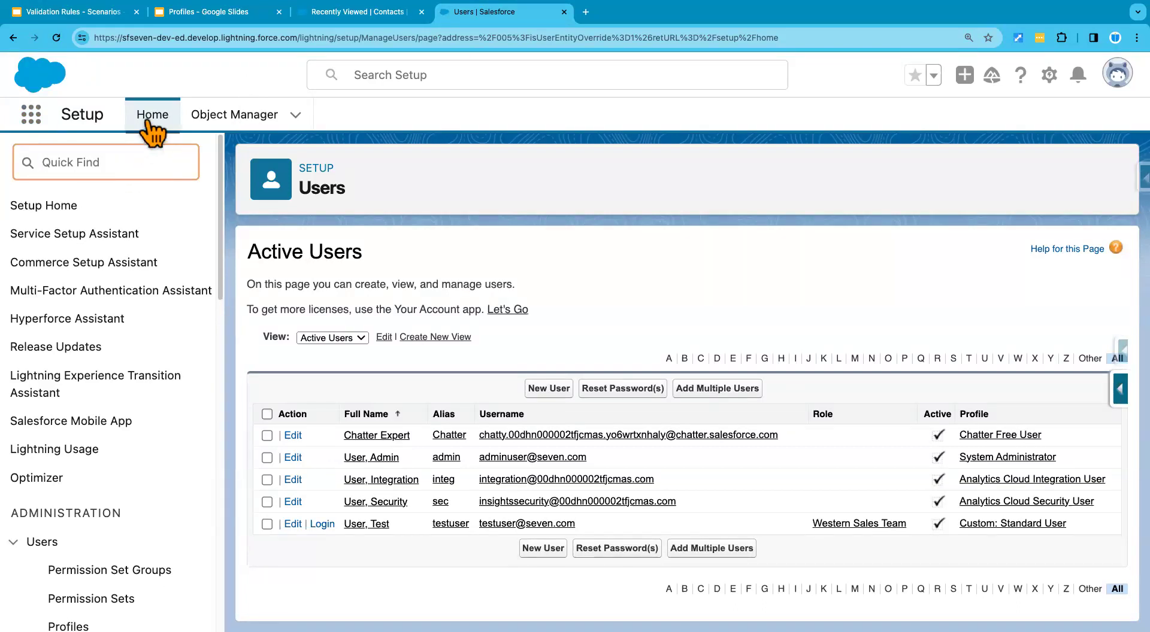
Step: Find Sales Console in App Manager via a Quick Find search for 'app' and open its actions
text(app)
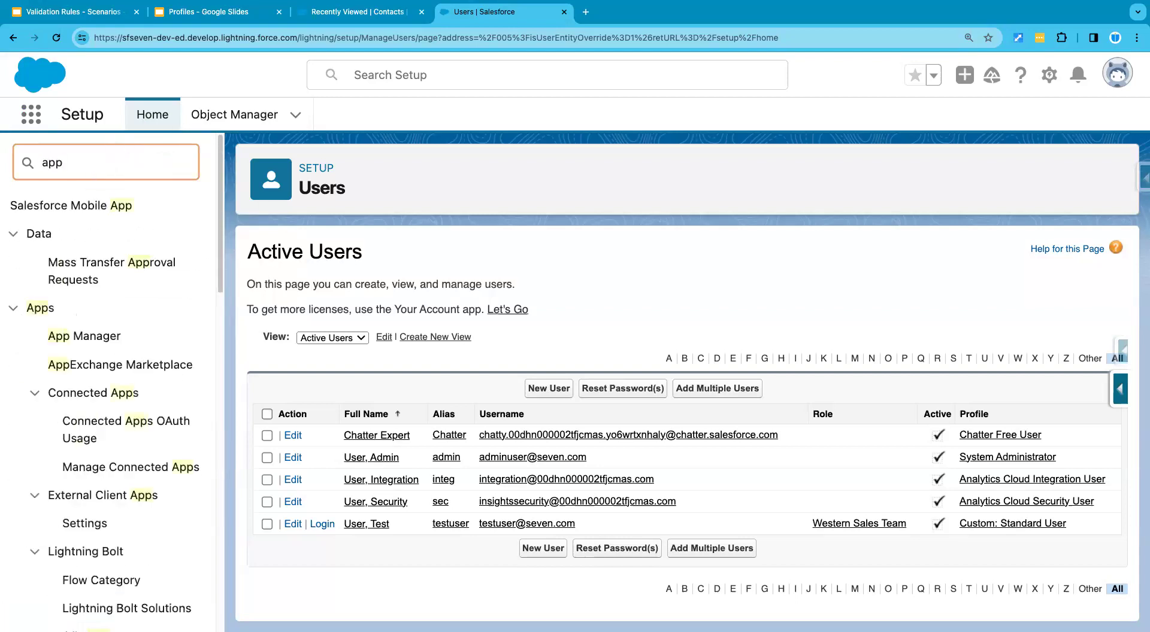
click(79, 343)
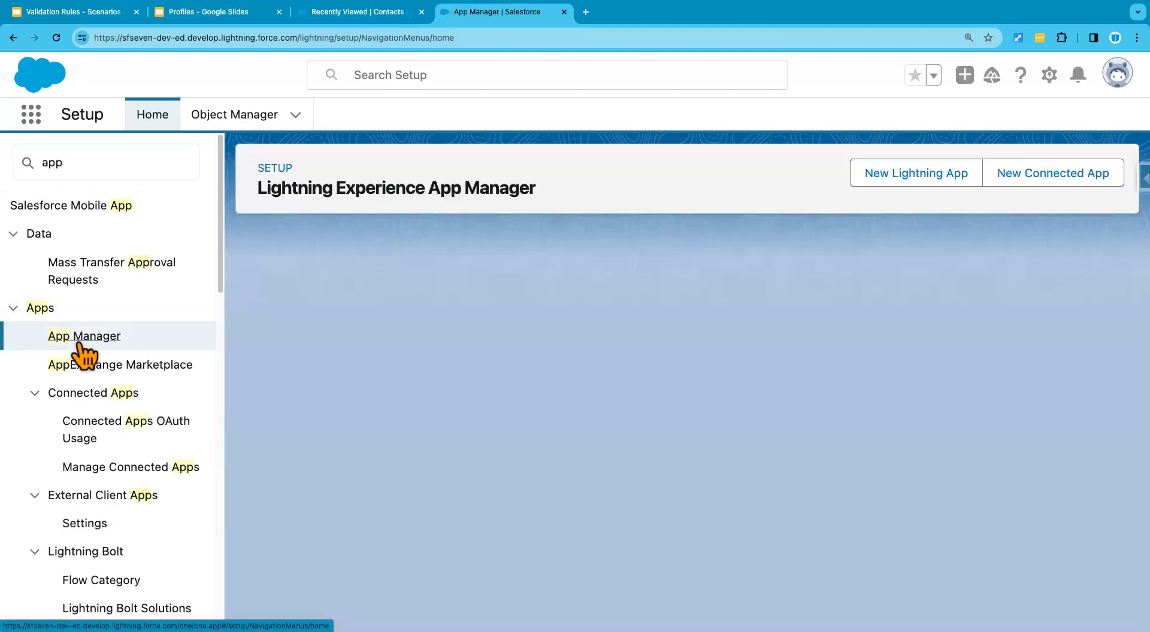
scroll(507, 464, down, 1)
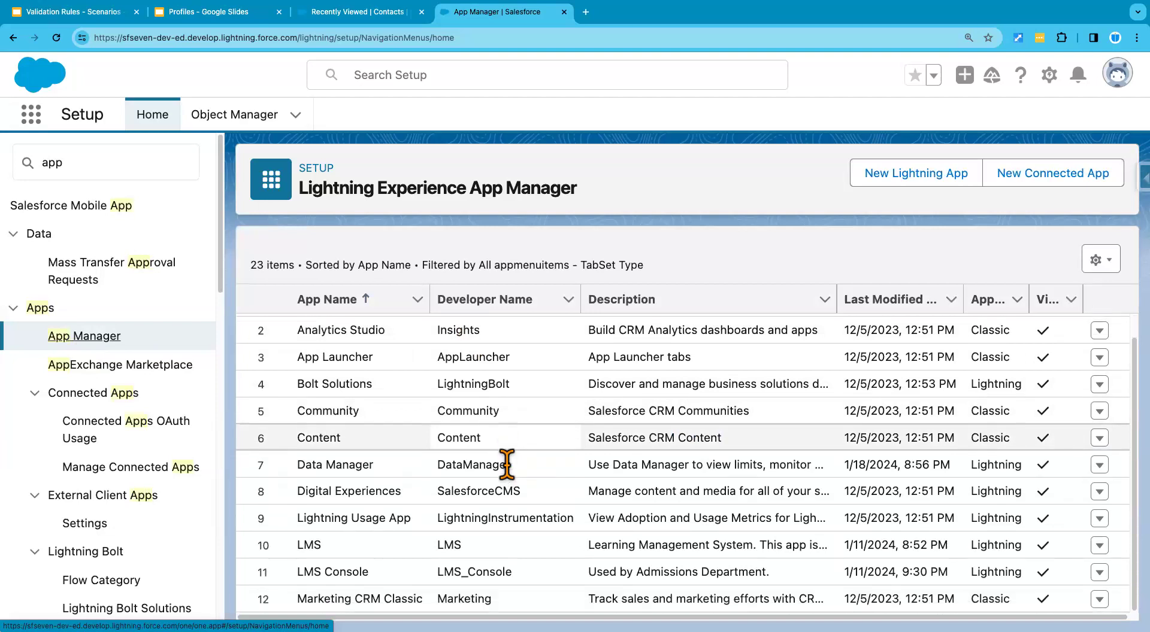
scroll(506, 464, down, 4)
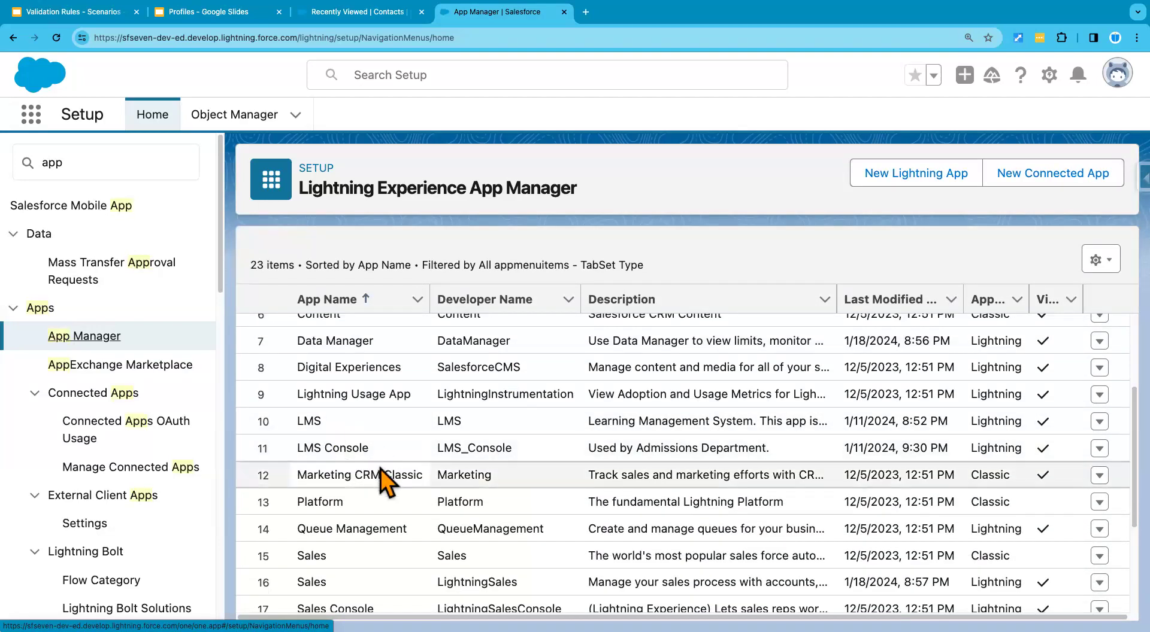
scroll(381, 476, down, 1)
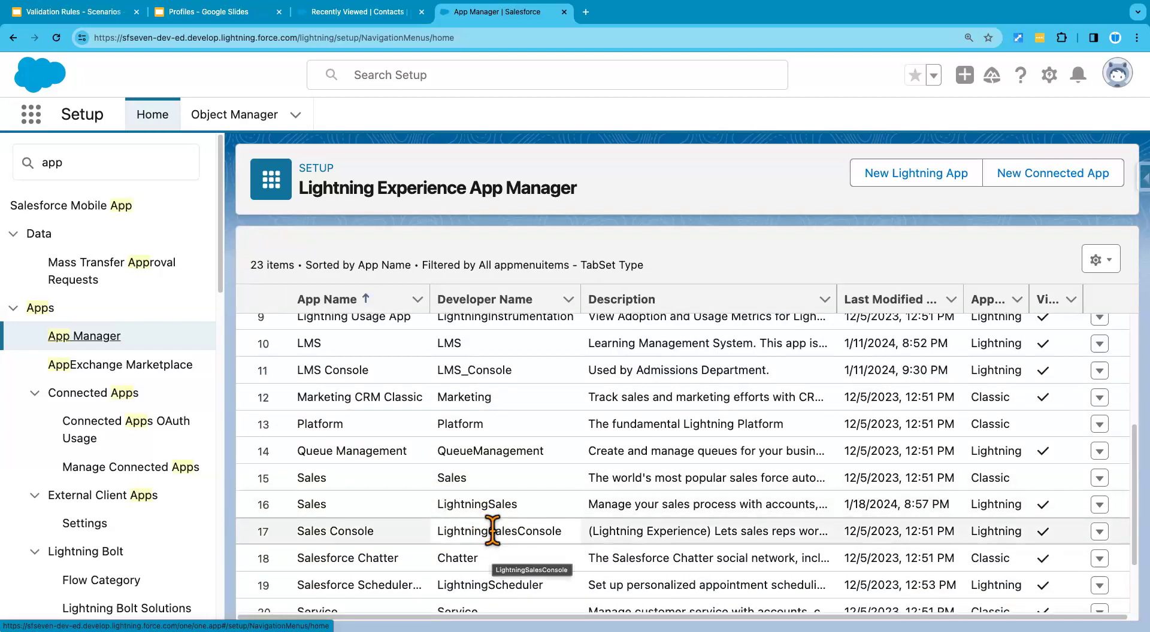
scroll(491, 530, down, 1)
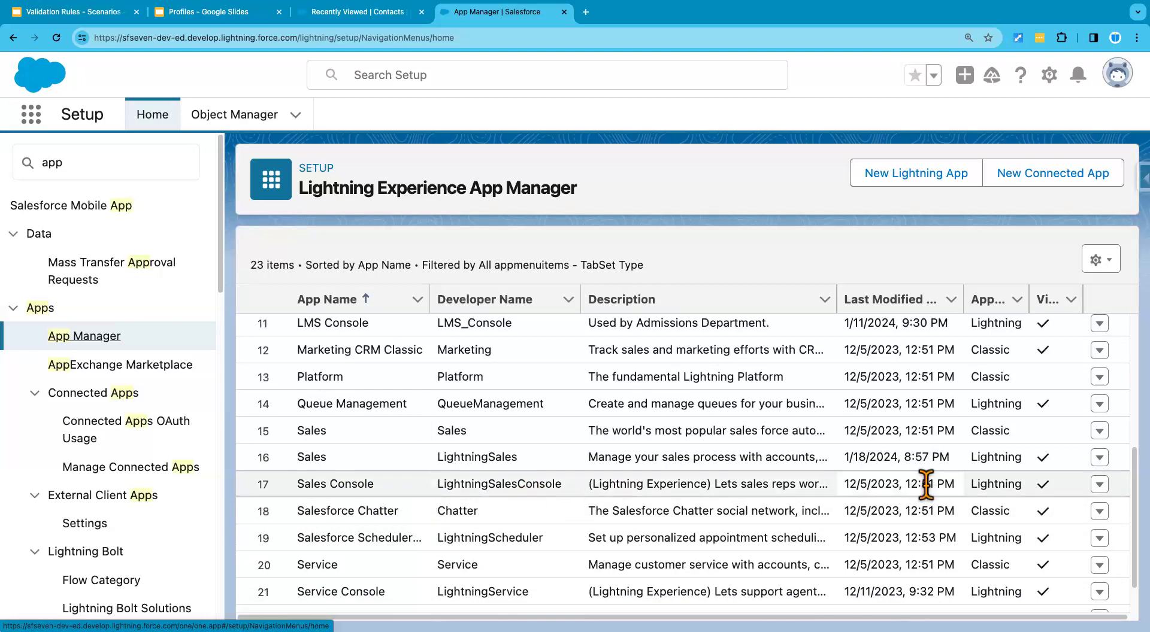
click(1099, 485)
Step: Remove Custom: Standard User from Sales Console's allowed user profiles
click(1052, 512)
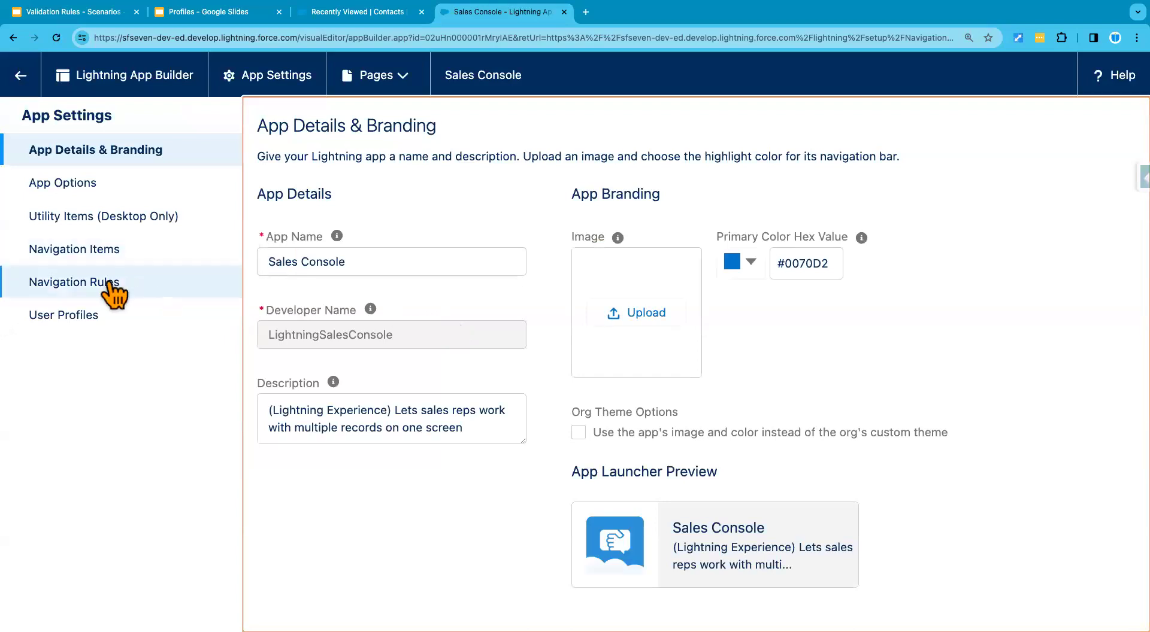
click(67, 316)
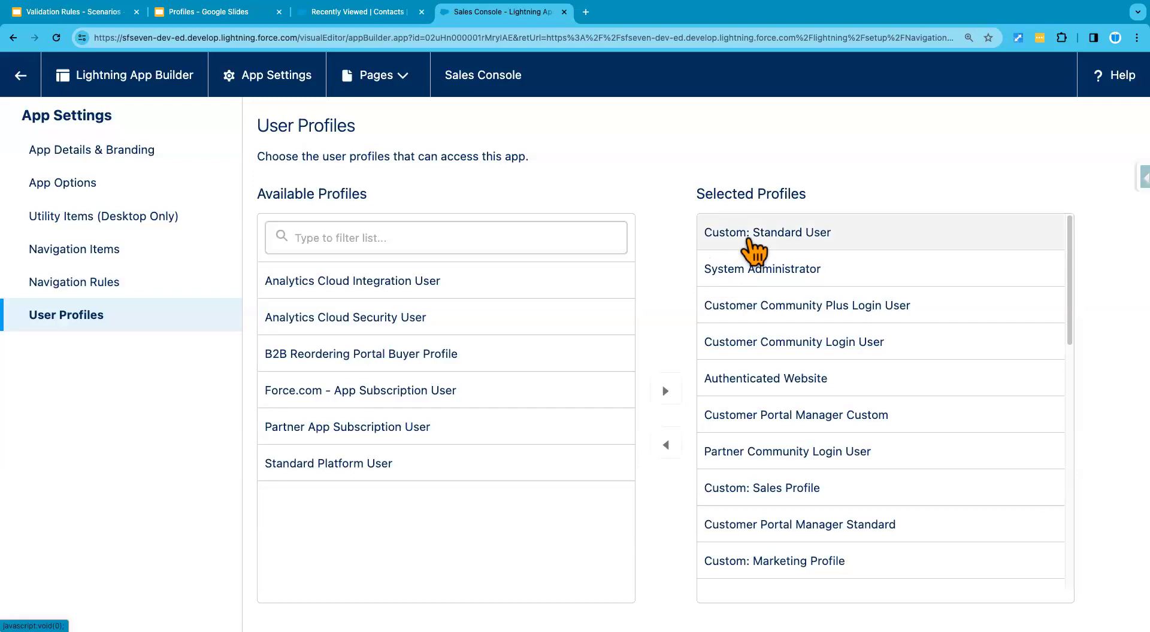
click(667, 452)
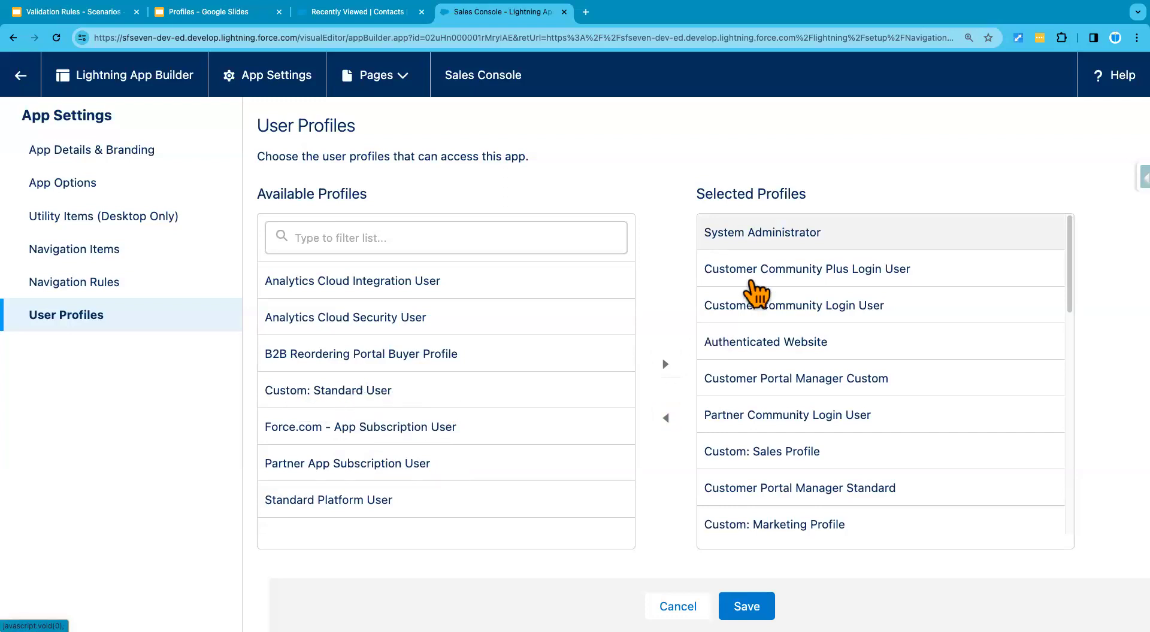
Step: Also remove Customer Community Plus Login, Customer Community Login, Authenticated Website, Customer Portal Manager Custom, and Partner Community Login profiles
click(753, 288)
click(666, 418)
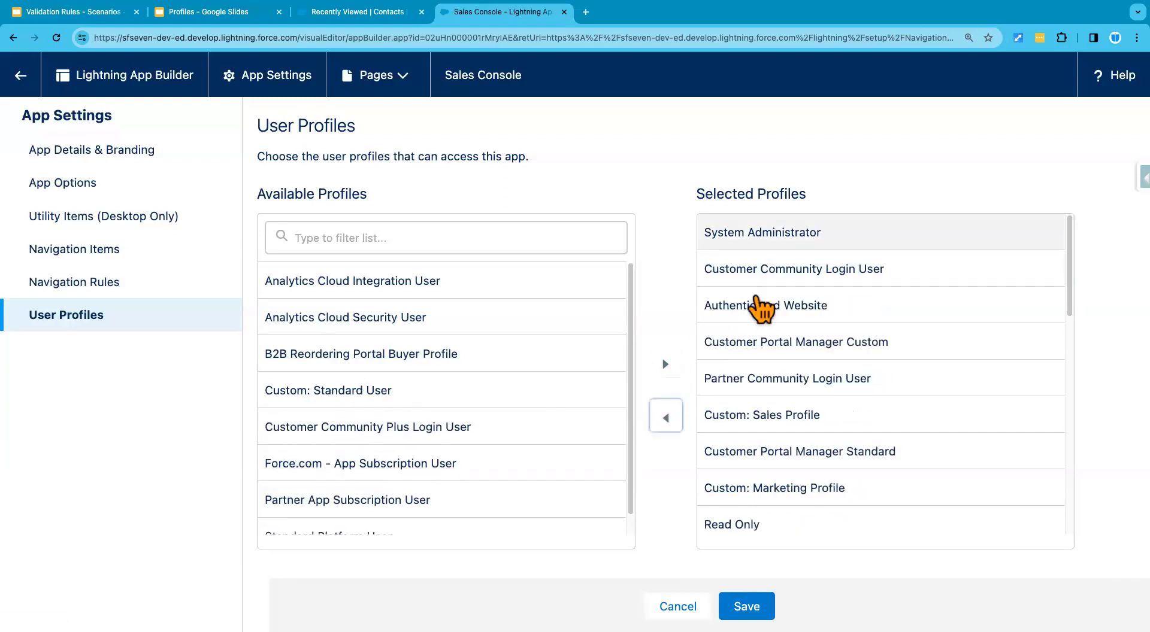
click(769, 269)
click(667, 418)
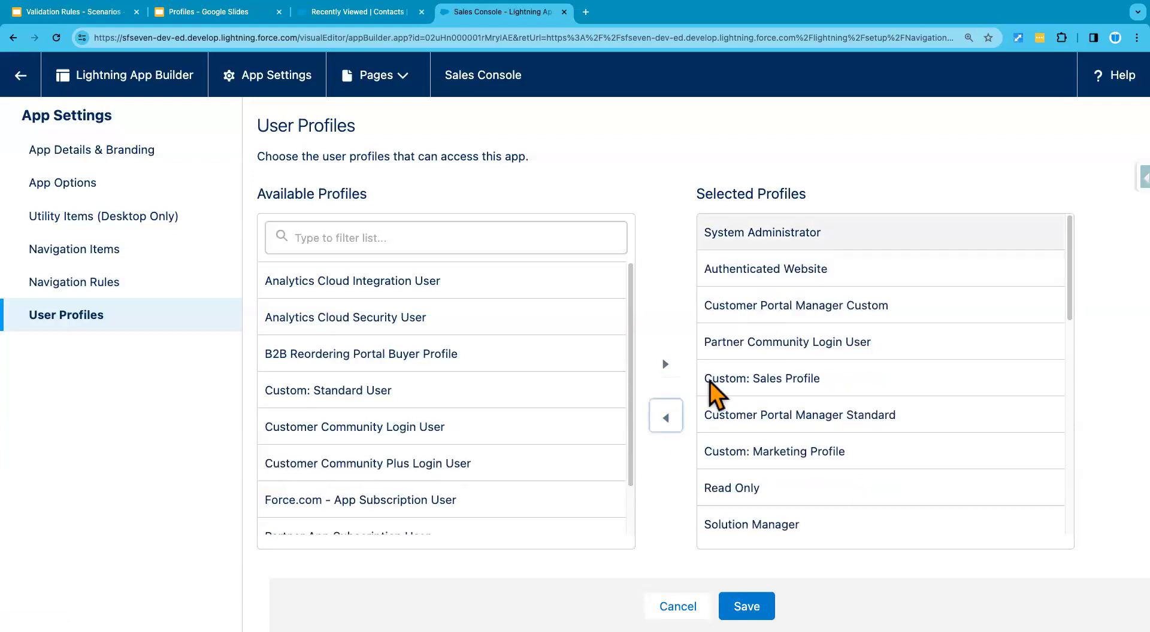
click(769, 282)
click(666, 418)
click(790, 282)
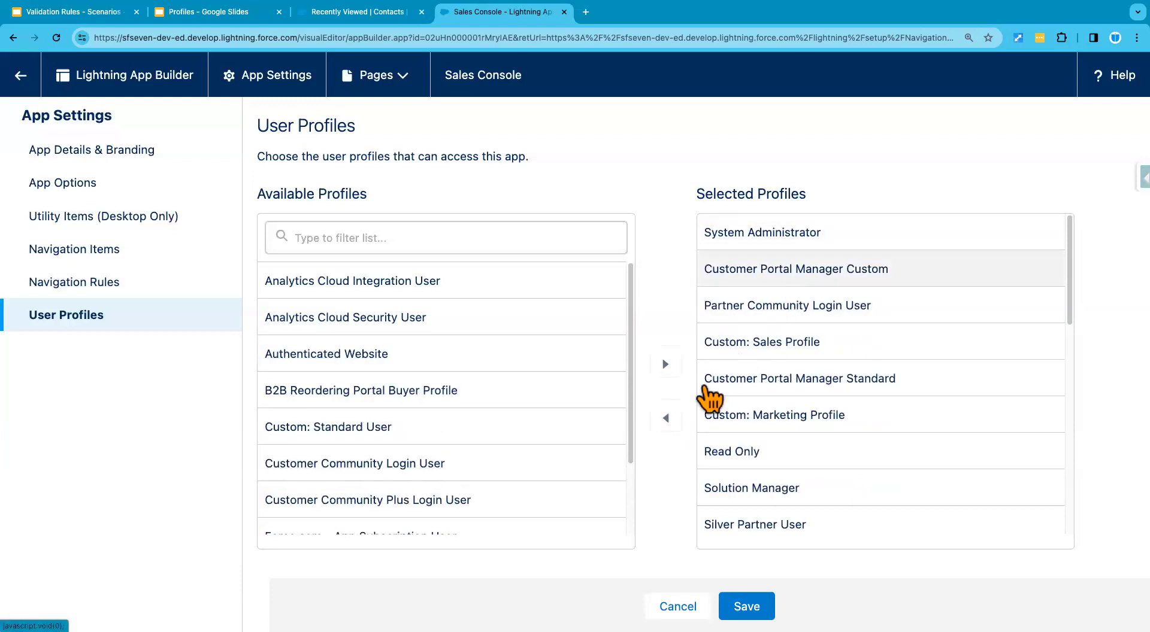
click(665, 418)
click(797, 272)
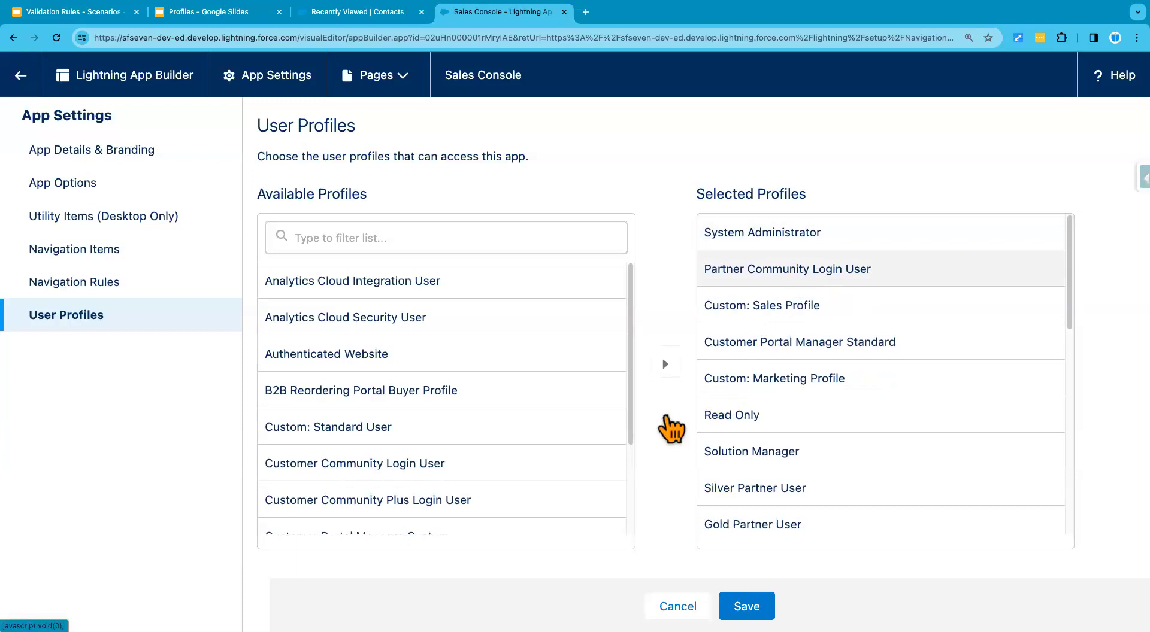
click(666, 418)
Step: Save Sales Console's updated profile access
scroll(758, 539, down, 2)
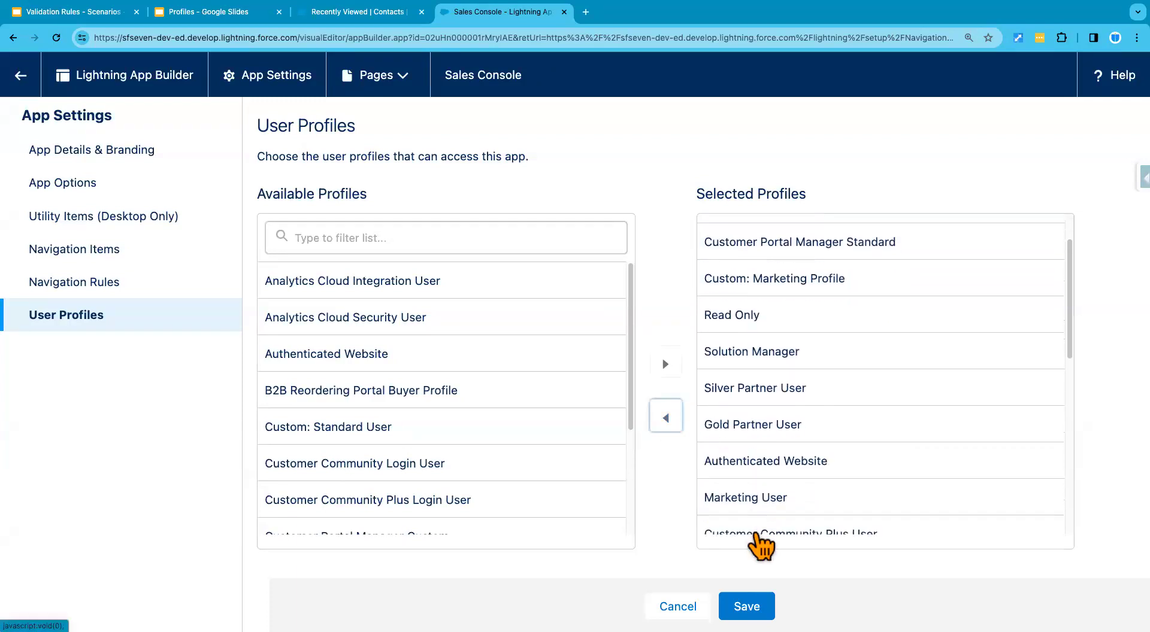
scroll(759, 542, down, 1)
click(750, 605)
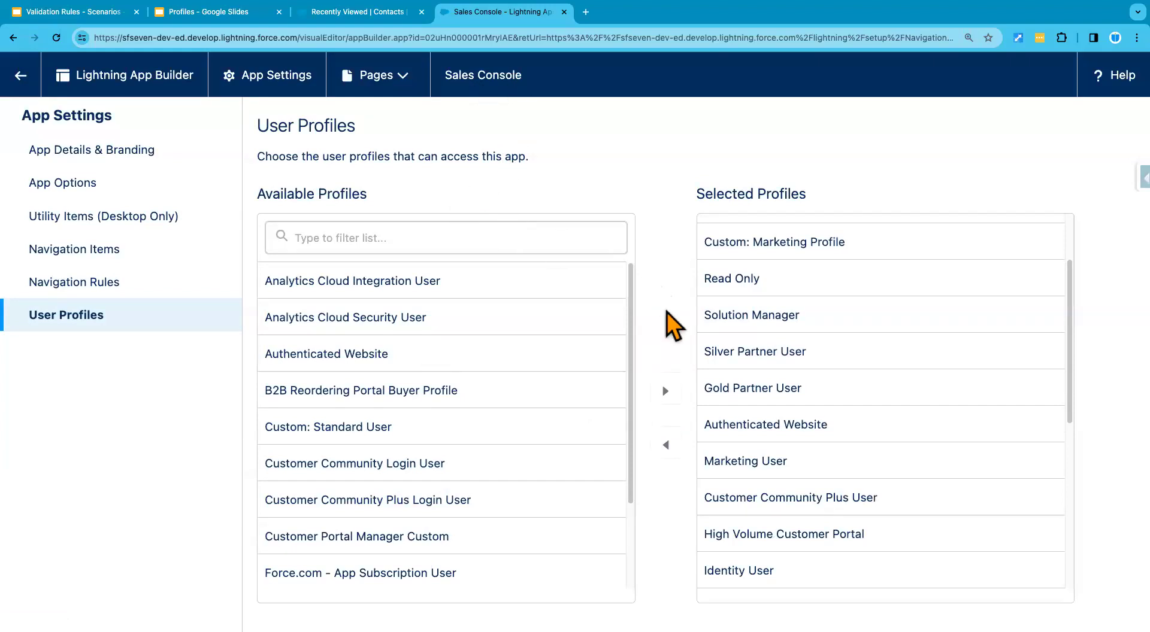
scroll(745, 357, up, 3)
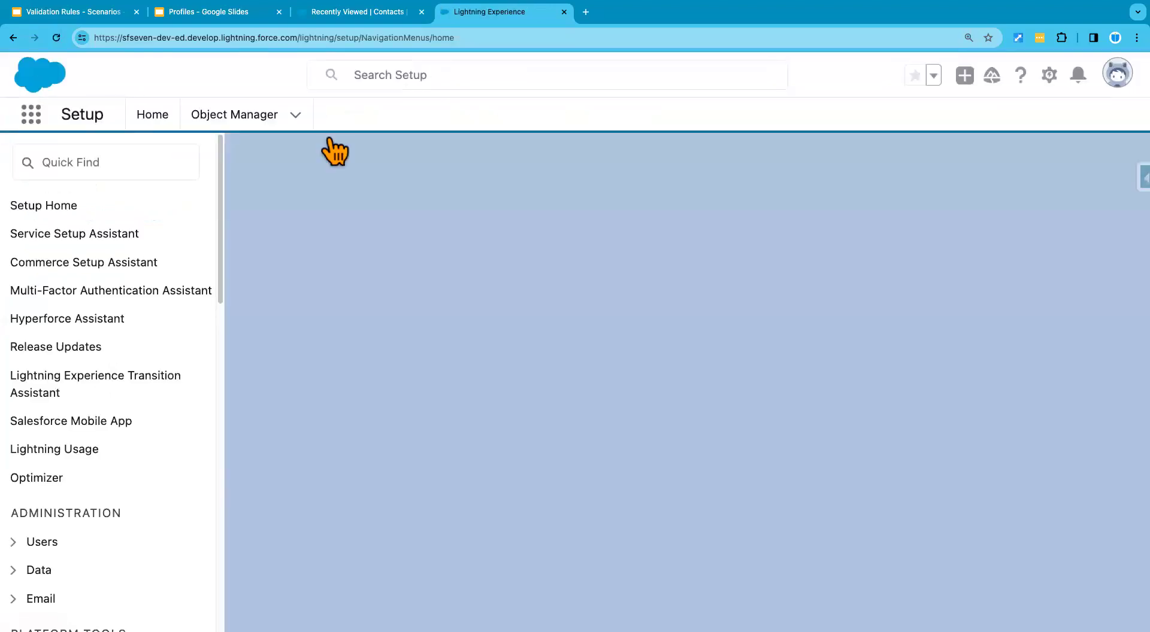
Step: Return to Test User's record and confirm Sales Console is missing from their full app list
click(422, 74)
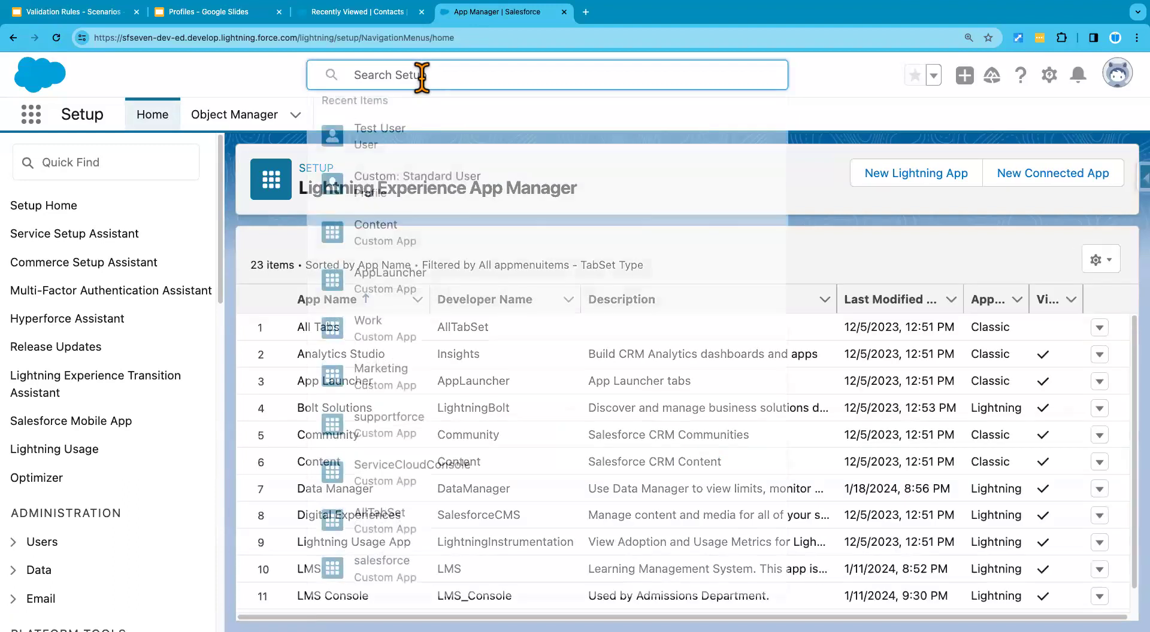
click(376, 144)
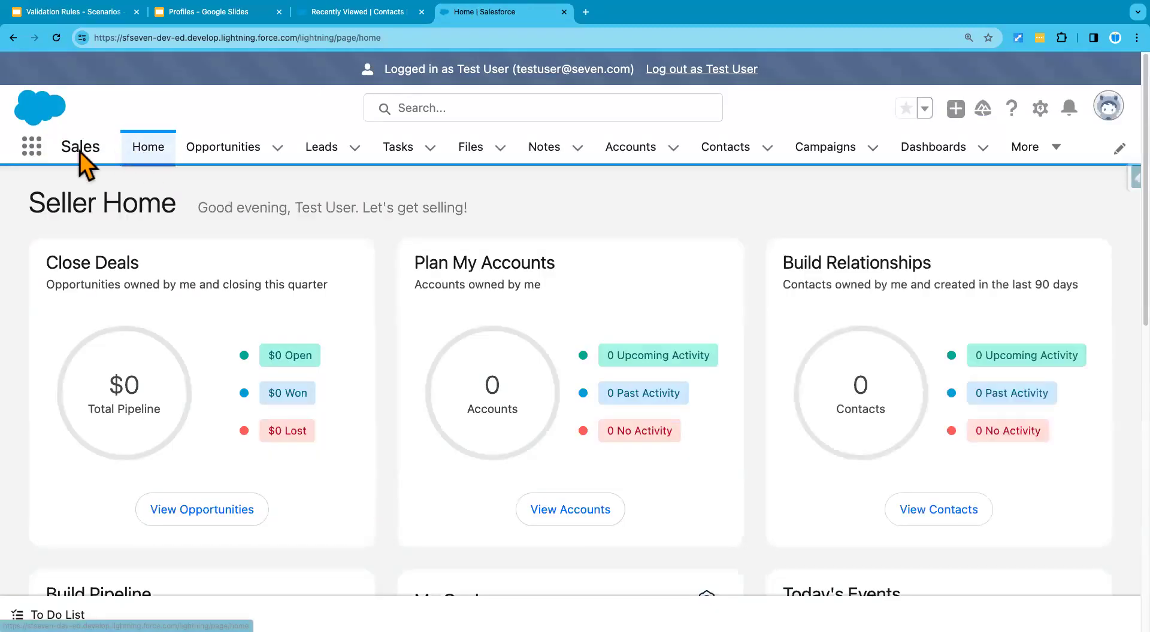
click(33, 150)
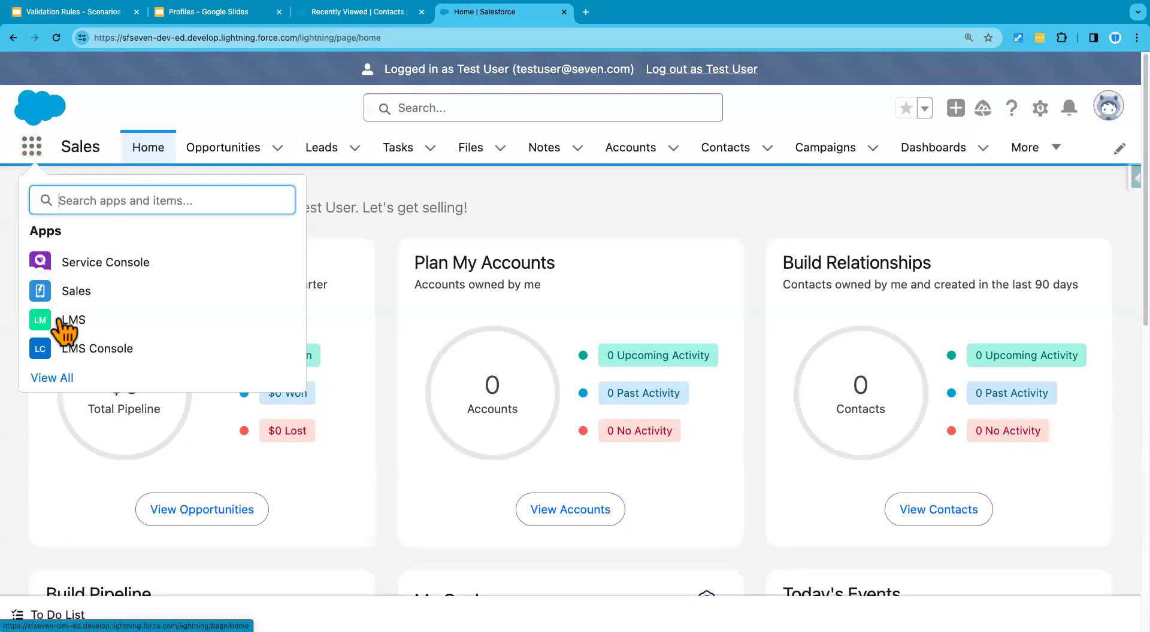
click(50, 378)
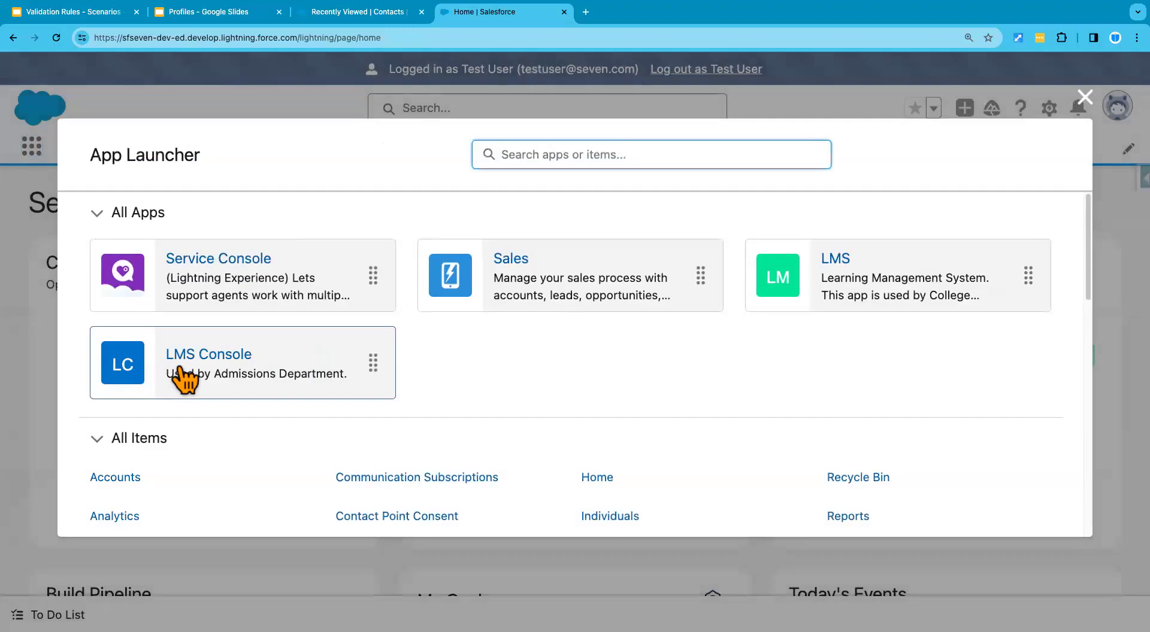
click(1085, 98)
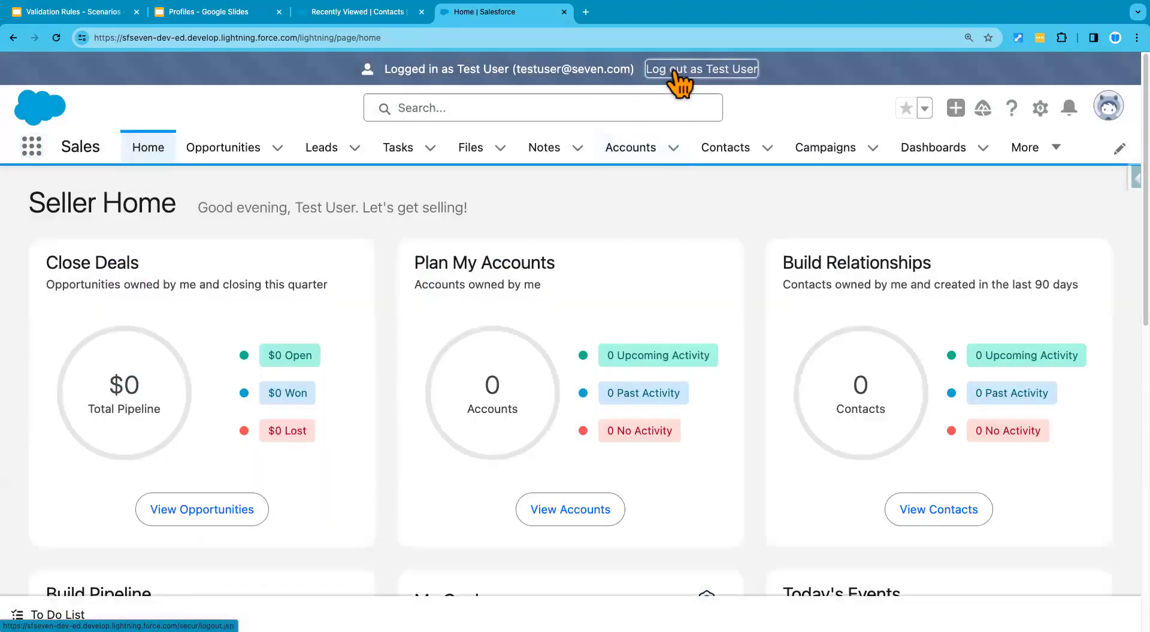